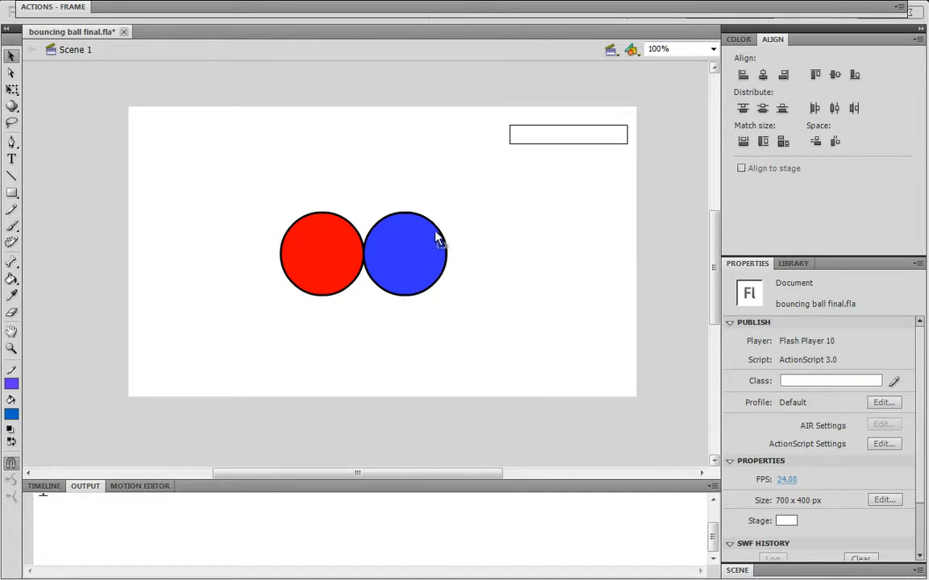
Show the timeline, select the blue ball, and undo its last position change
key(ctrl+alt+t)
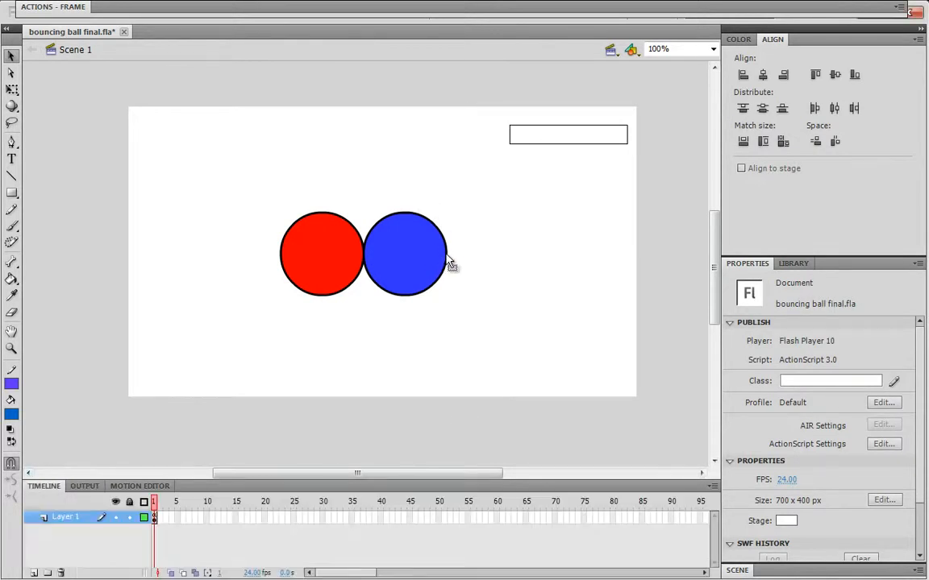
click(404, 262)
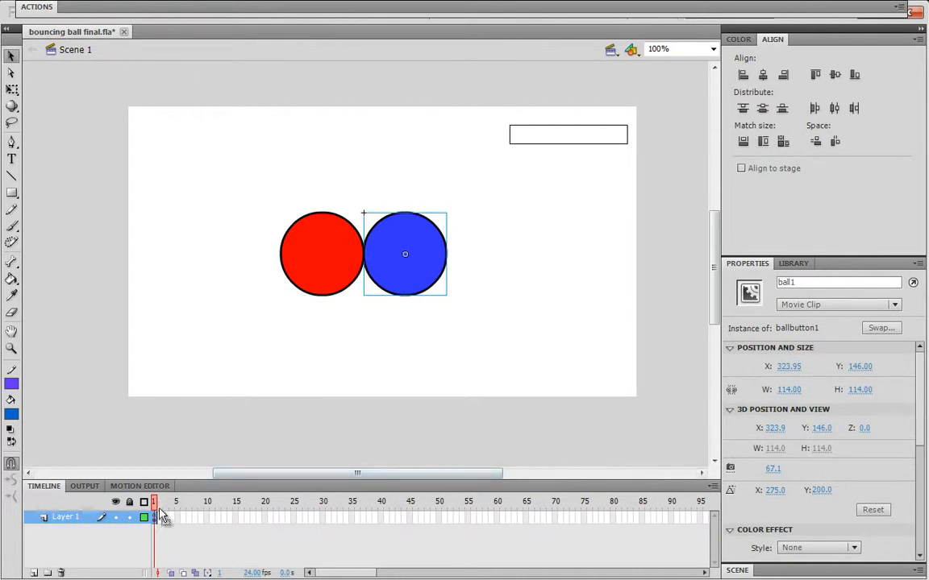
click(255, 513)
key(ctrl+z)
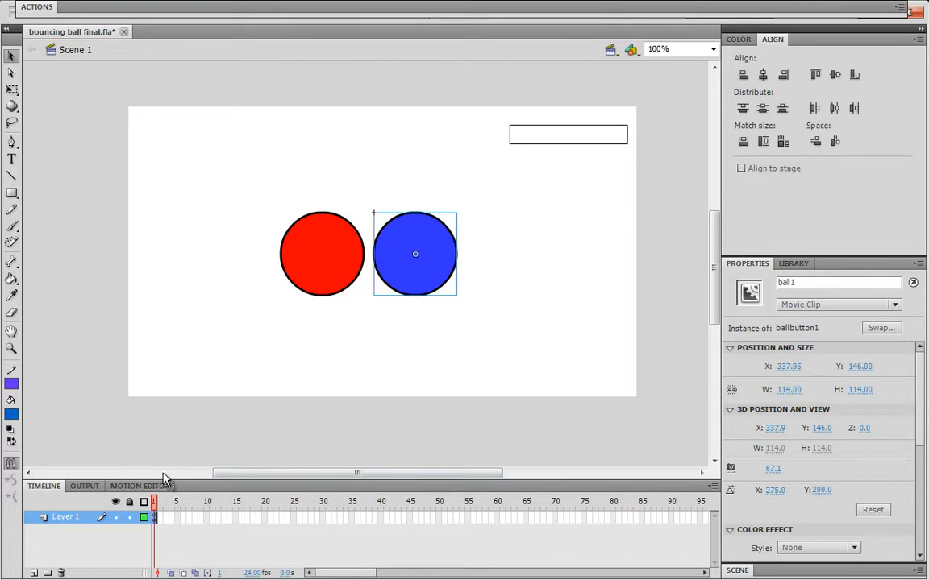
Enter the ballbutton1 symbol for editing and remove the extra frames from its timeline
key(ctrl+e)
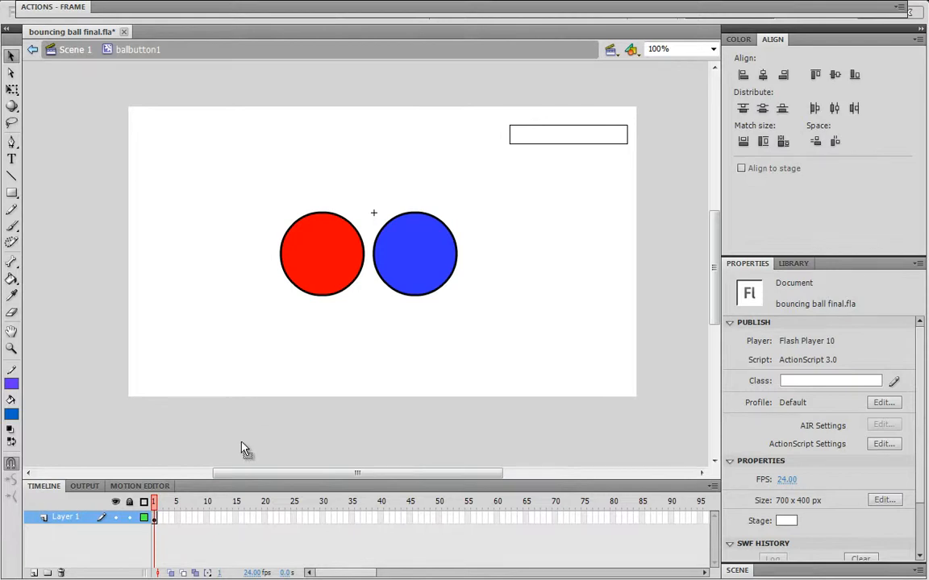
drag(159, 463, 159, 486)
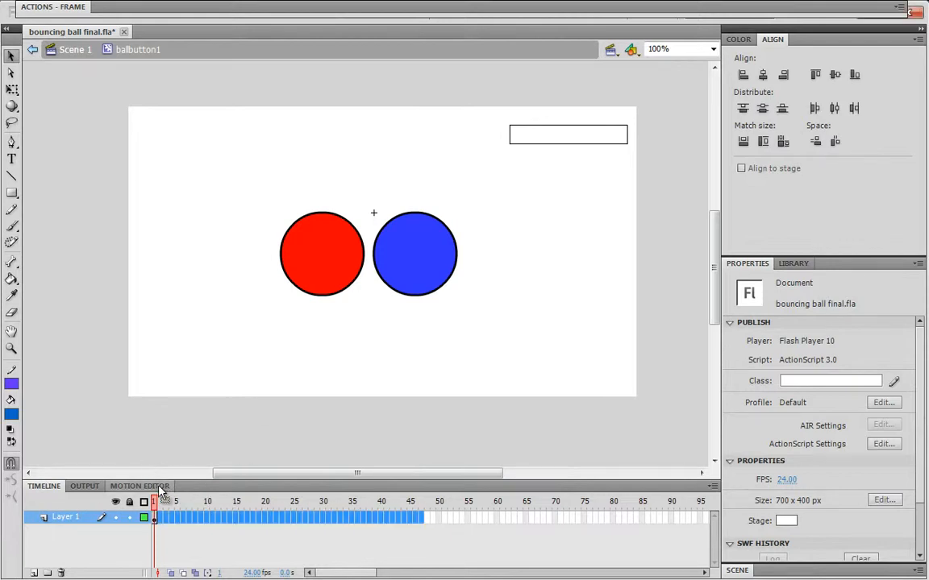
key(shift+F5)
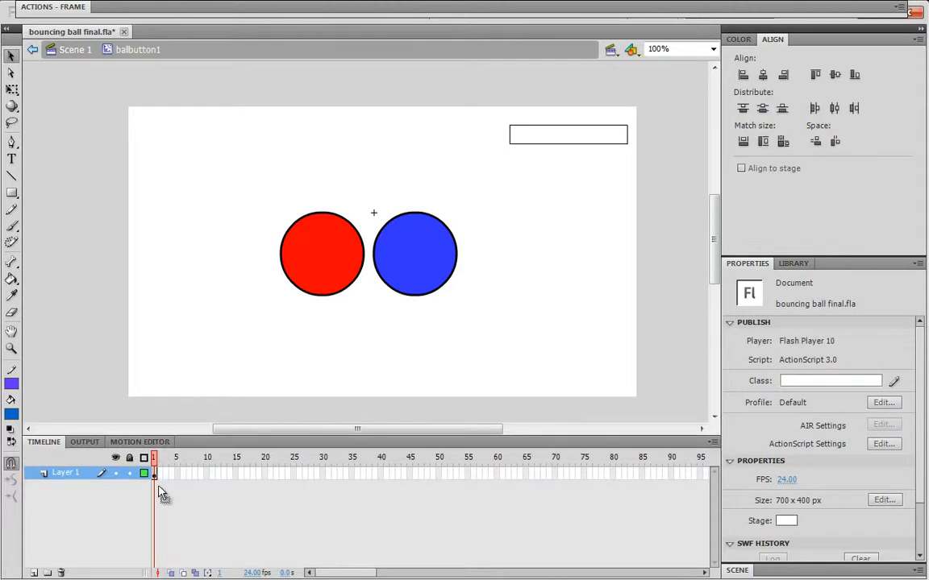
Insert a keyframe at frame 2 of the symbol's timeline and return to frame 1
click(161, 473)
right_click(162, 474)
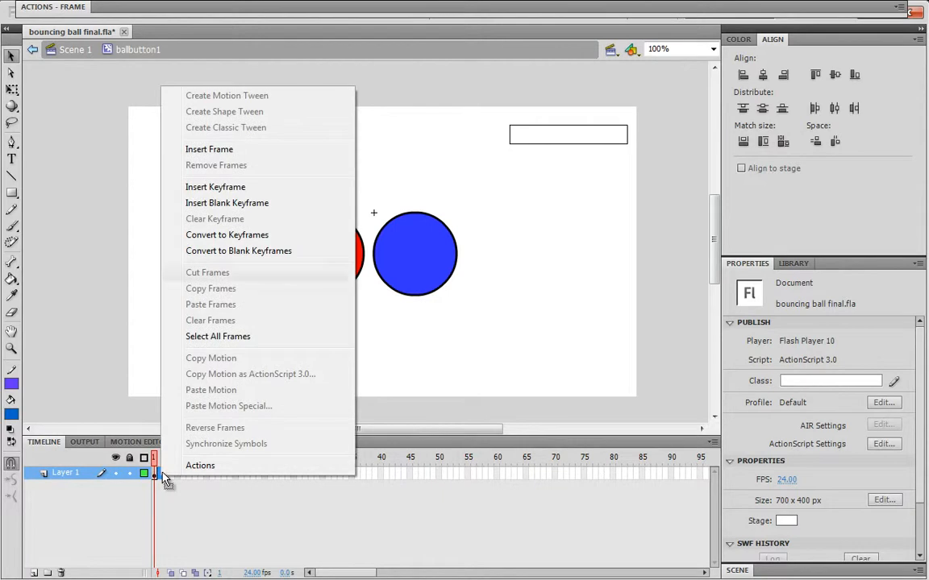
key(Down)
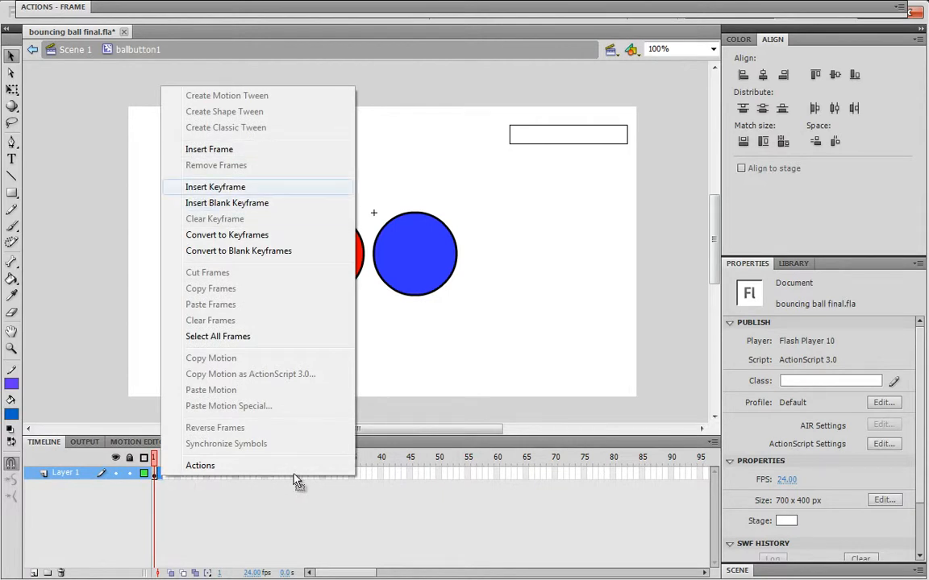
key(Return)
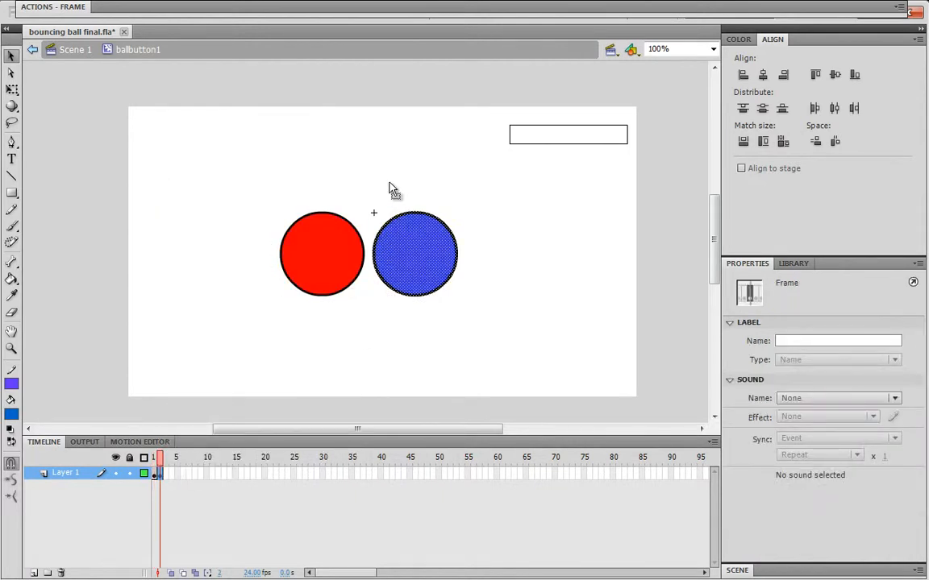
click(393, 187)
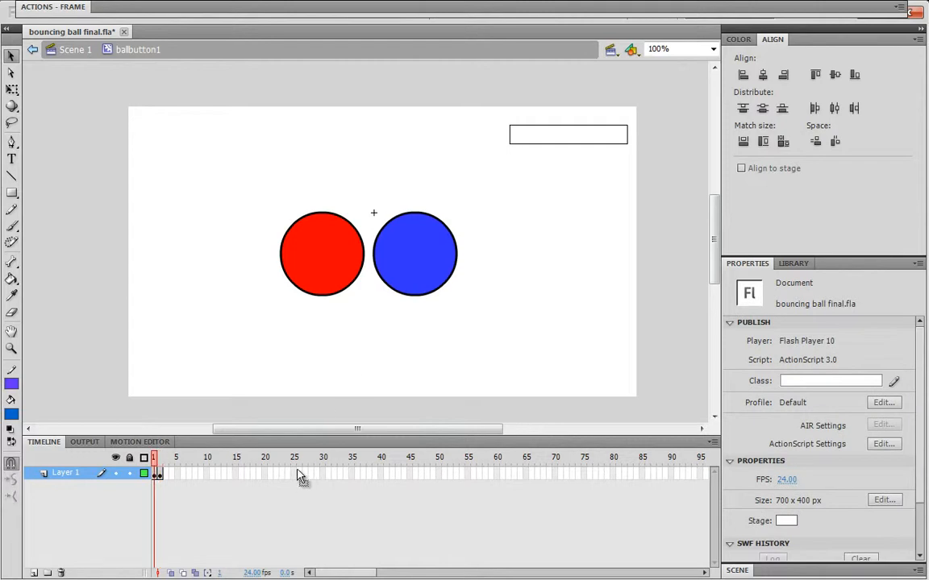
click(159, 473)
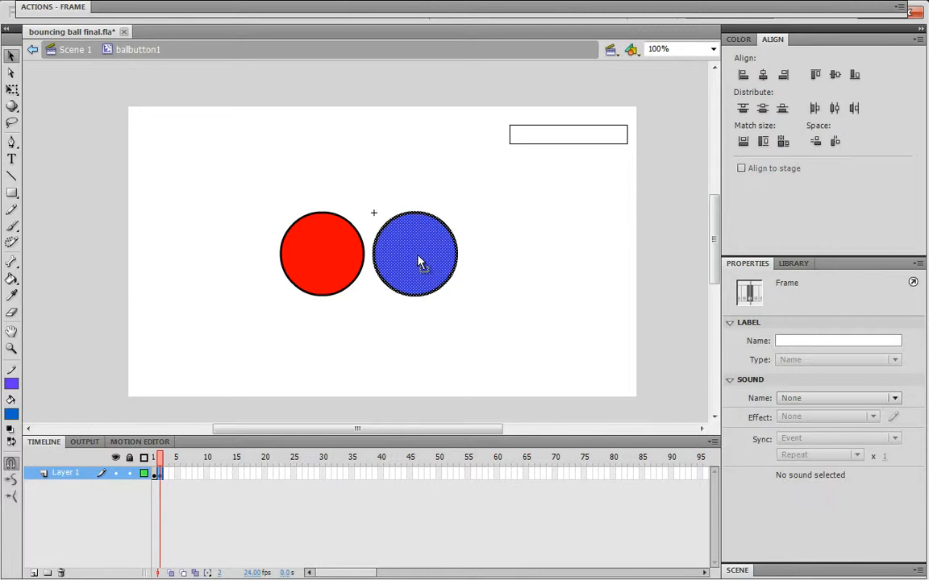
Insert a keyframe at frame 25, step back a few frames and play the timeline
click(294, 473)
right_click(294, 471)
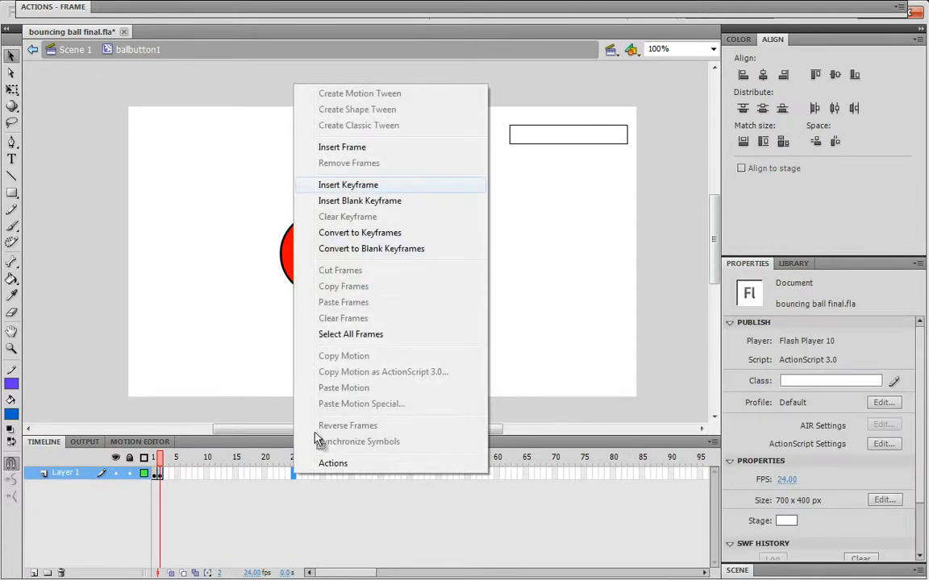
click(363, 184)
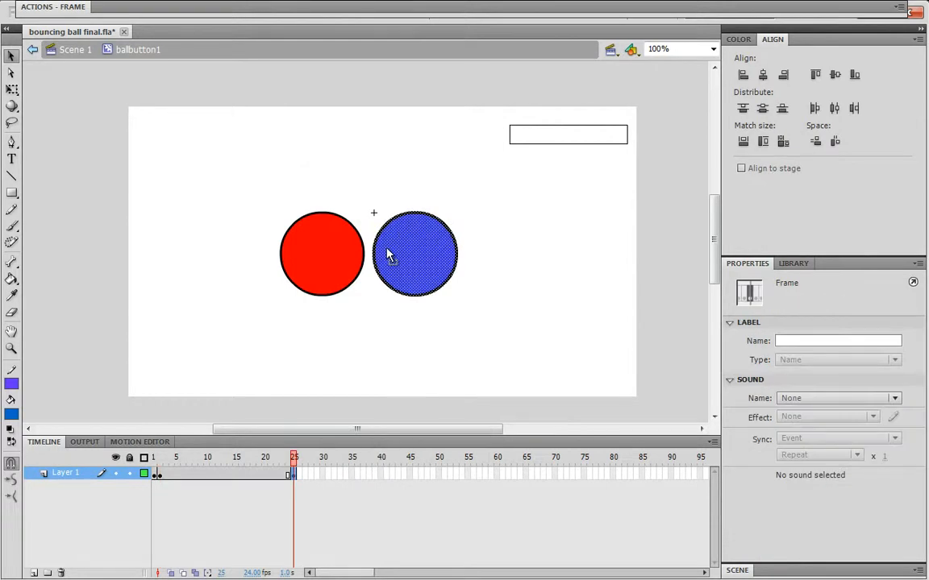
key(comma)
key(comma)
key(comma)
key(comma)
key(comma)
key(comma)
key(comma)
key(comma)
key(comma)
key(comma)
key(comma)
key(comma)
key(comma)
key(comma)
key(comma)
key(comma)
key(comma)
key(comma)
key(comma)
key(comma)
key(Return)
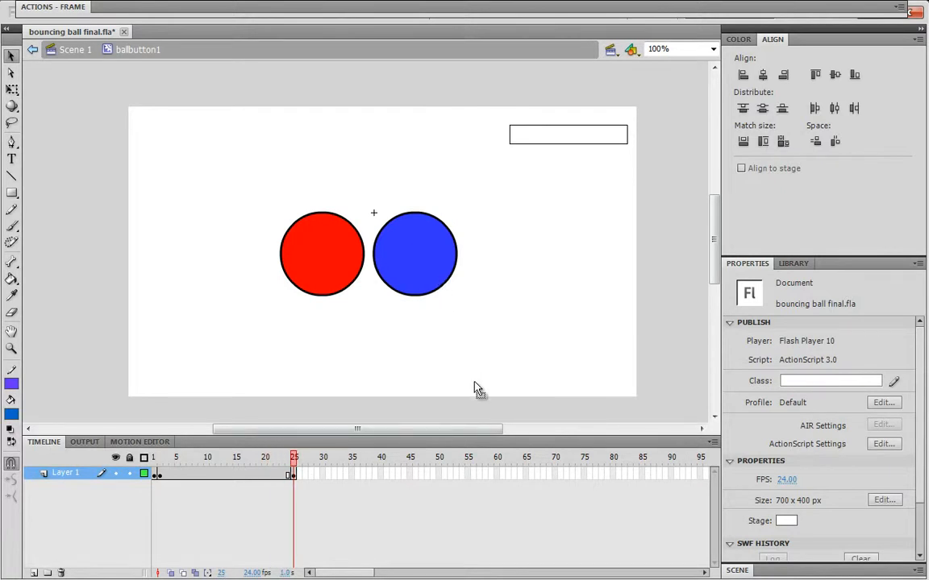
Shrink the blue ball at frame 25 with Free Transform to about 18.5 px wide
key(ctrl+a)
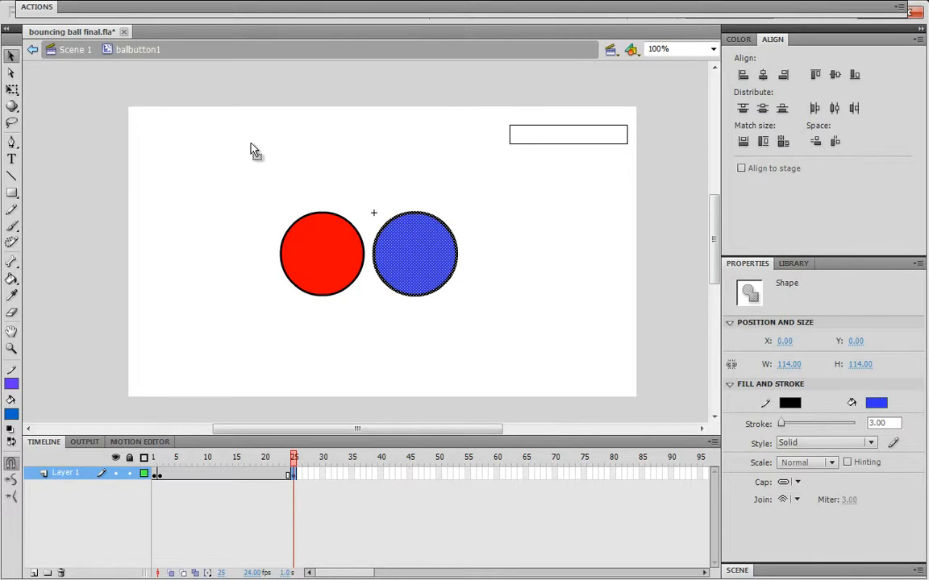
key(q)
drag(457, 297, 423, 262)
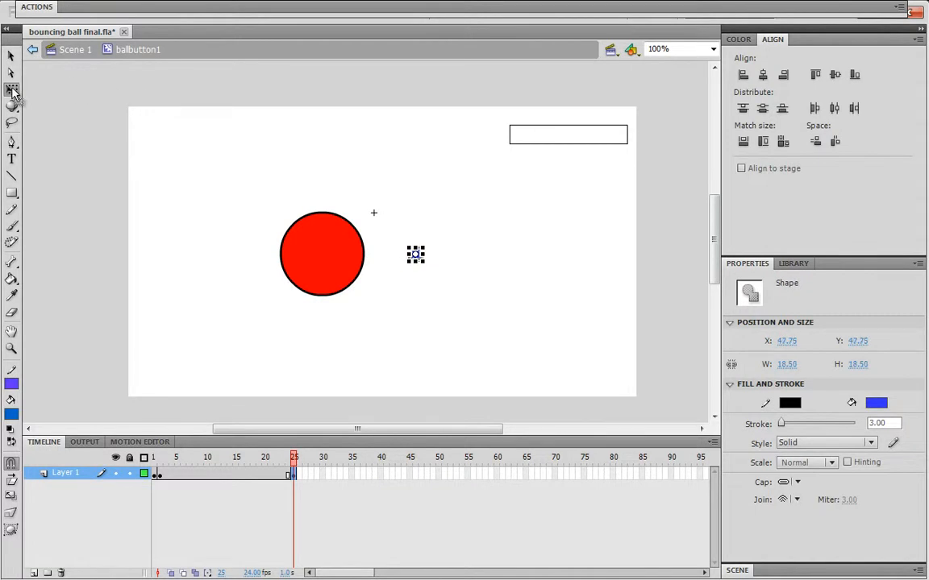
key(Escape)
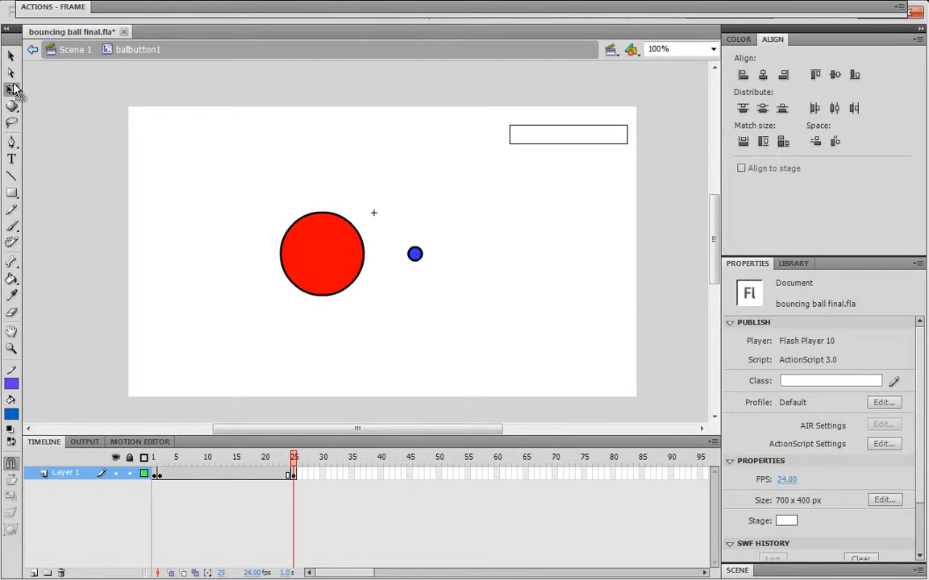
Try rescaling the blue ball at frame 25 by its corner handle, undoing each attempt
drag(388, 229, 517, 314)
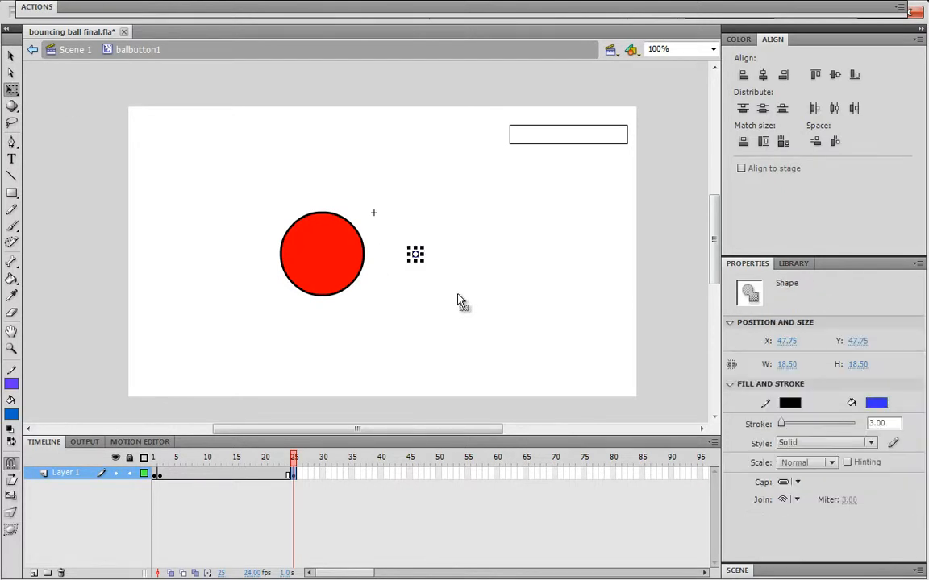
drag(409, 247, 454, 274)
click(400, 246)
key(ctrl+z)
key(ctrl+z)
key(ctrl+z)
key(ctrl+z)
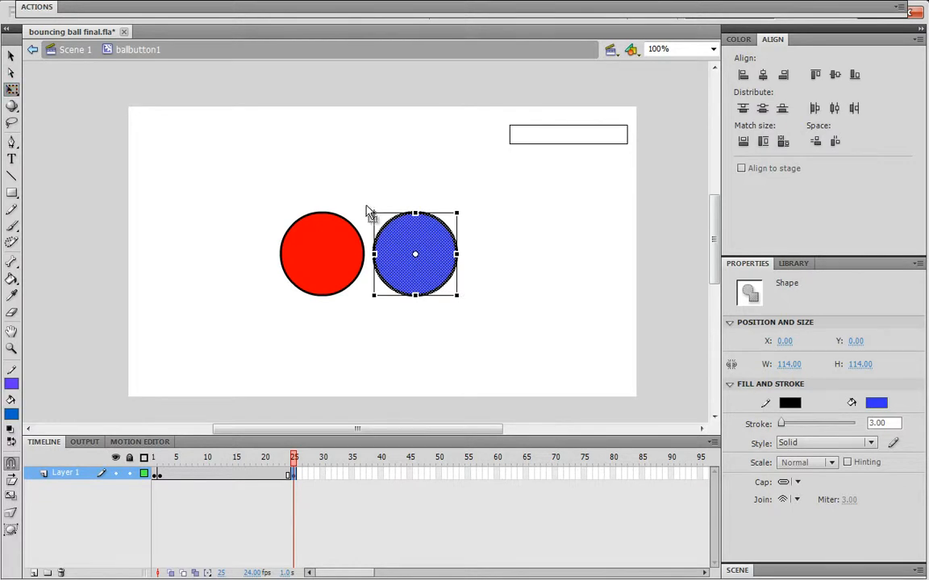
drag(374, 214, 419, 309)
key(ctrl+z)
key(ctrl+z)
key(ctrl+z)
key(ctrl+z)
key(ctrl+z)
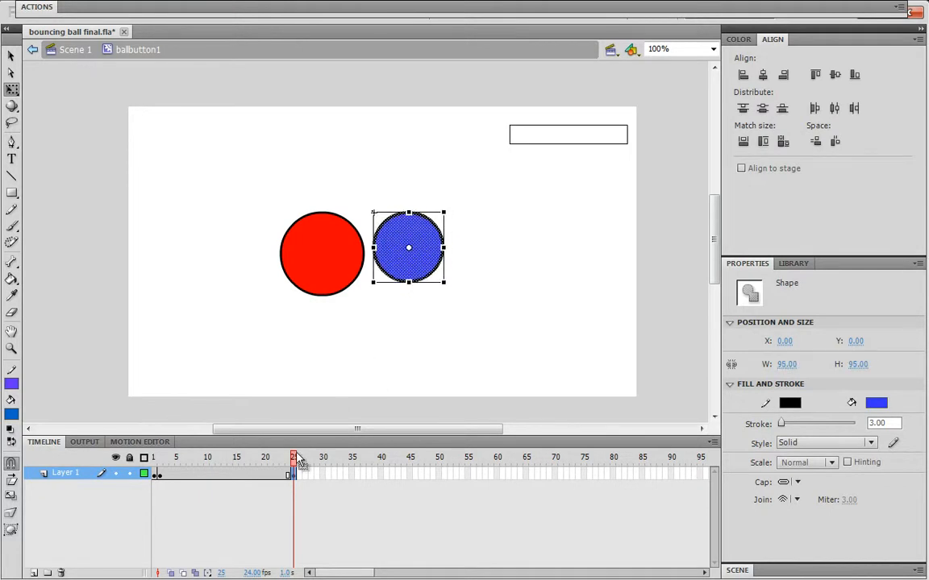
key(ctrl+z)
key(ctrl+z)
key(ctrl+z)
key(ctrl+z)
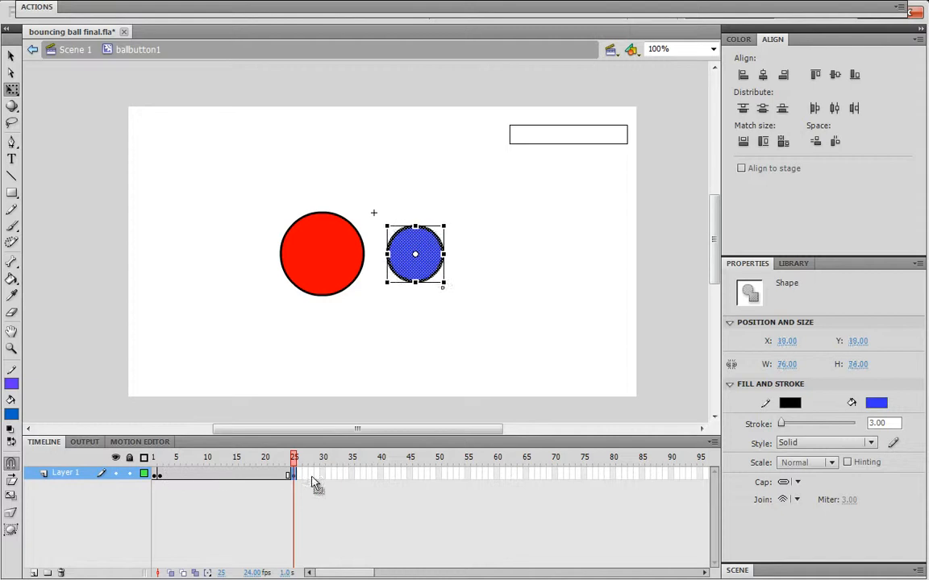
key(ctrl+z)
key(ctrl+z)
Redo and undo the ball's scale changes until it returns to its full size
key(ctrl+y)
key(ctrl+y)
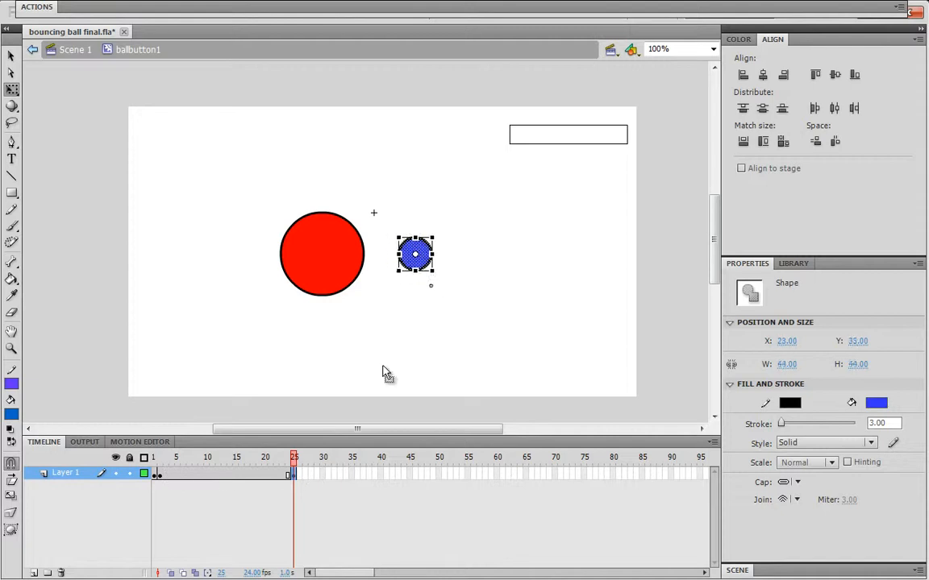
key(ctrl+z)
key(ctrl+z)
key(ctrl+z)
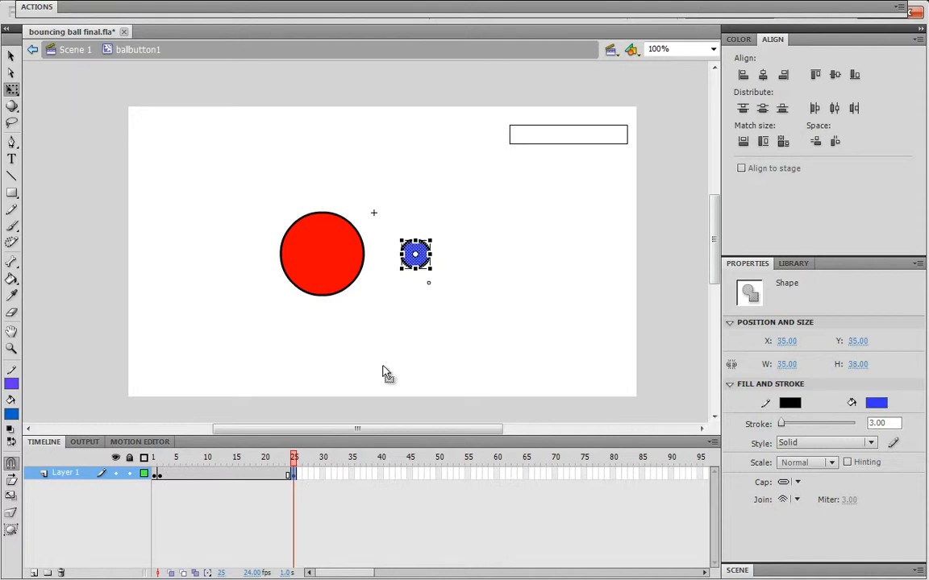
key(ctrl+z)
key(ctrl+z)
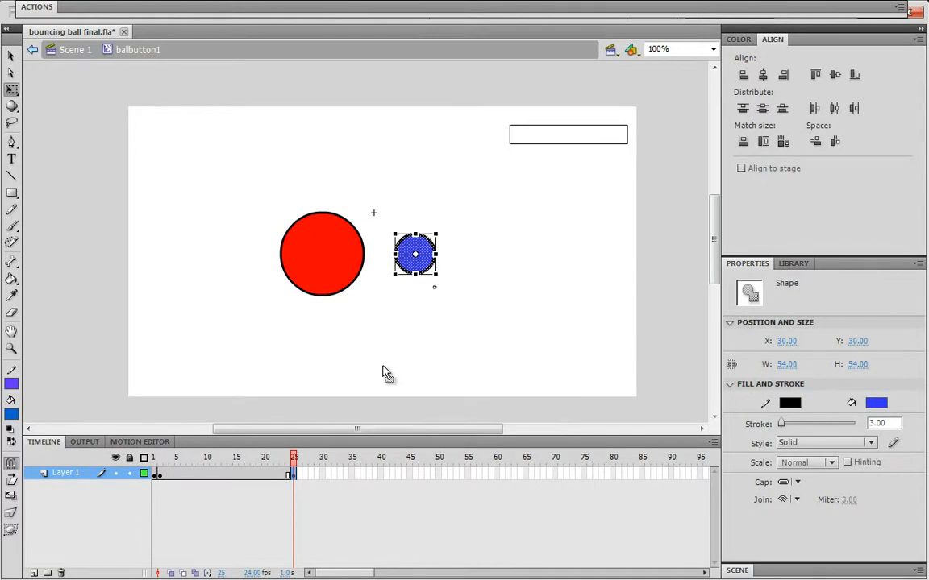
key(ctrl+z)
key(ctrl+z)
key(ctrl+z)
key(ctrl+z)
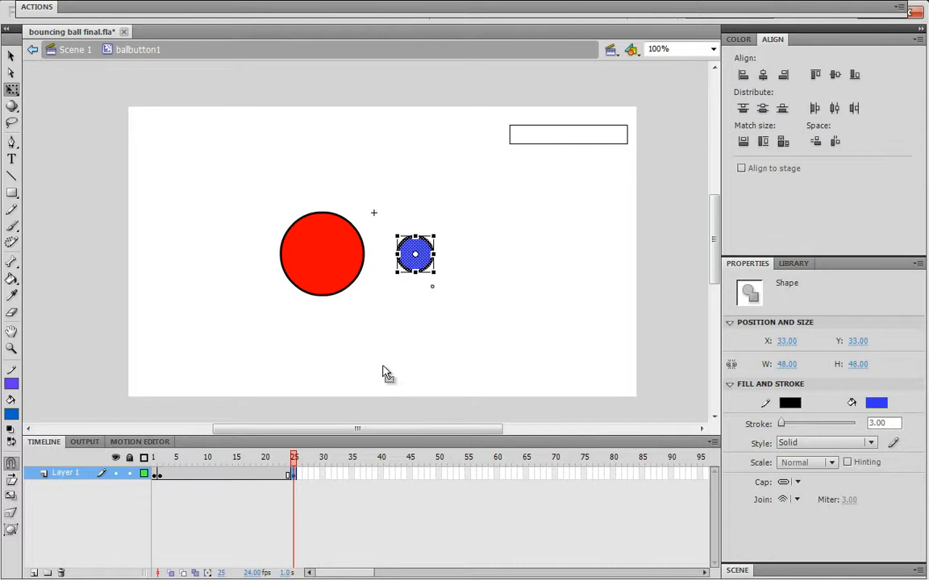
key(ctrl+z)
key(ctrl+z)
key(ctrl+z)
key(ctrl+z)
key(ctrl+z)
key(ctrl+z)
key(ctrl+z)
key(ctrl+z)
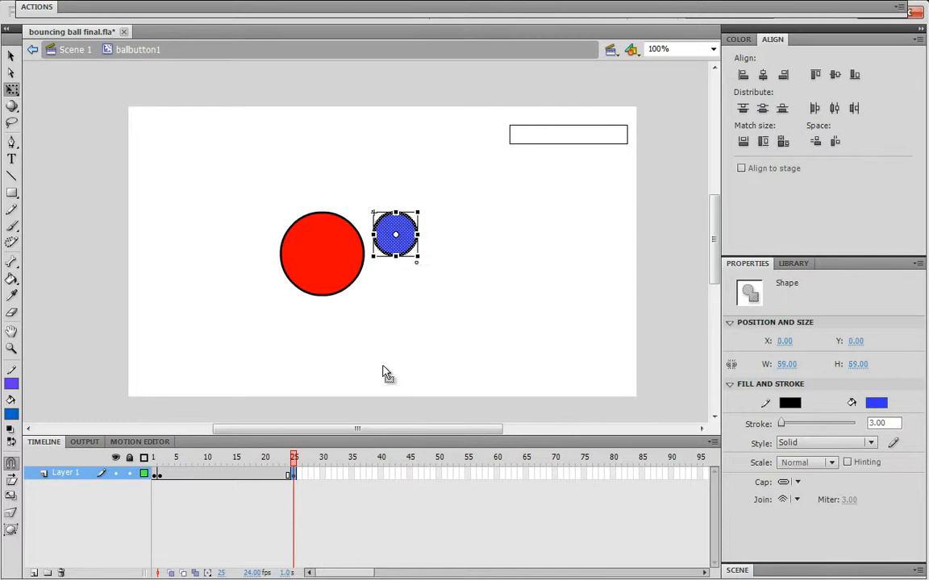
key(ctrl+z)
key(ctrl+z)
key(ctrl+z)
key(ctrl+z)
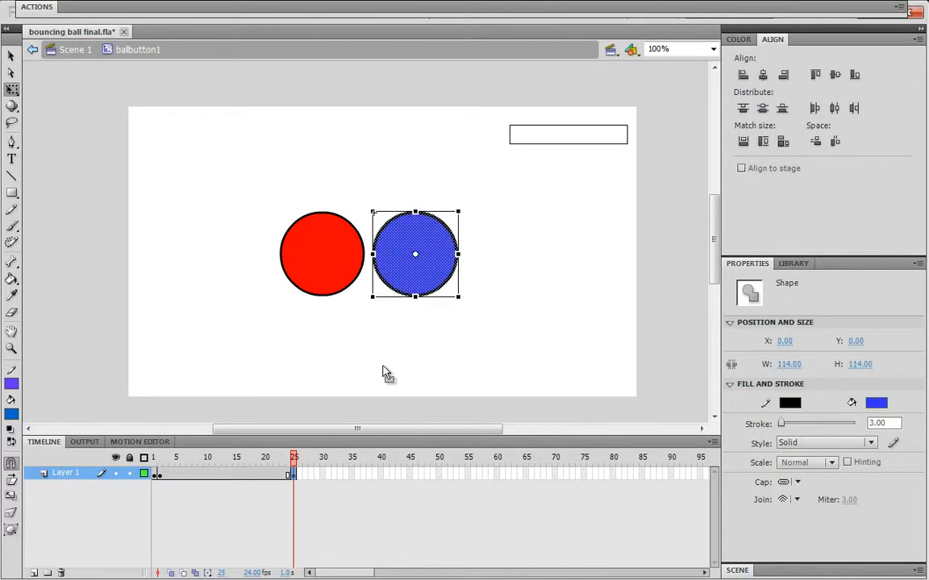
click(383, 372)
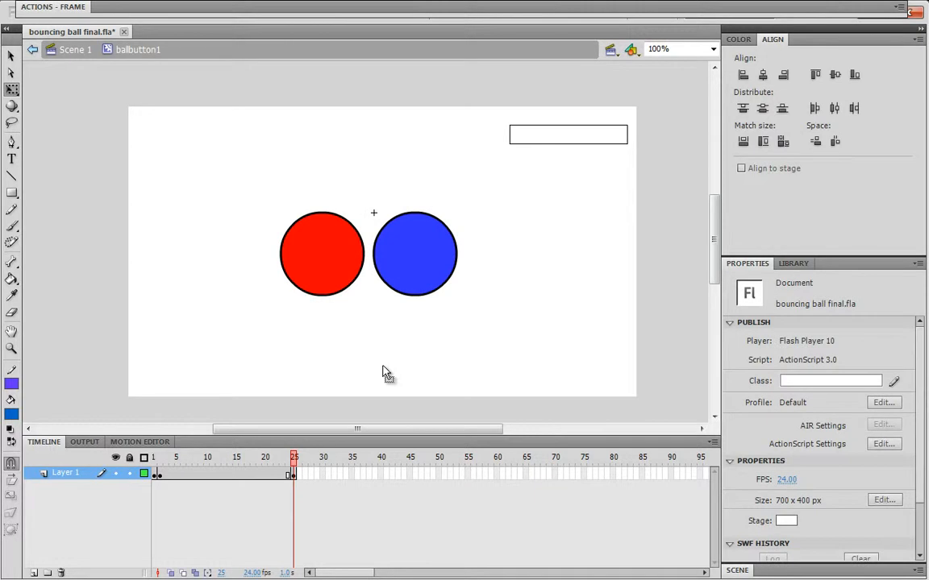
key(ctrl+z)
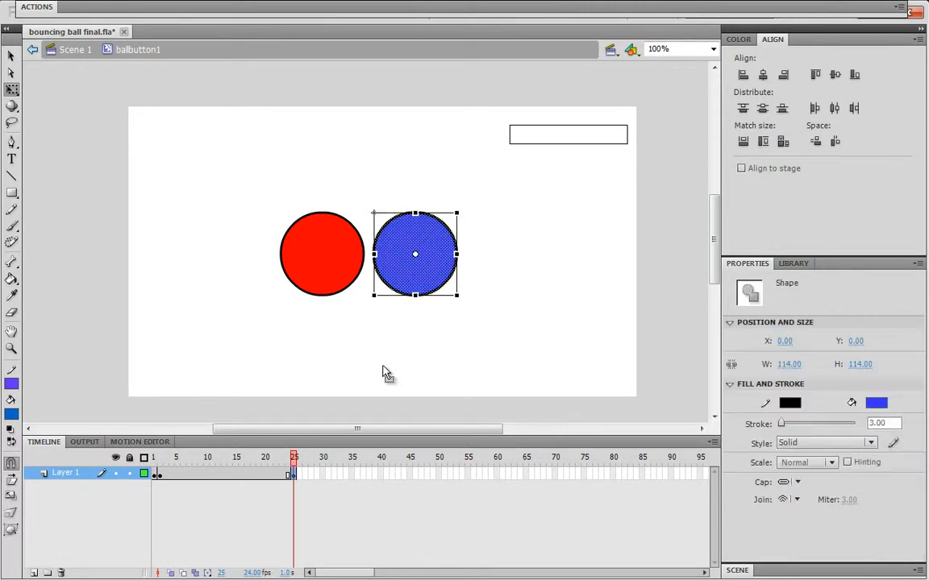
key(ctrl+z)
key(ctrl+z)
key(ctrl+z)
key(ctrl+z)
Step back and forth through the frames of the symbol's timeline
key(comma)
key(comma)
key(comma)
key(comma)
key(comma)
key(comma)
key(comma)
key(comma)
key(comma)
key(comma)
key(comma)
key(comma)
key(comma)
key(comma)
key(comma)
key(comma)
key(comma)
key(comma)
key(comma)
key(comma)
key(period)
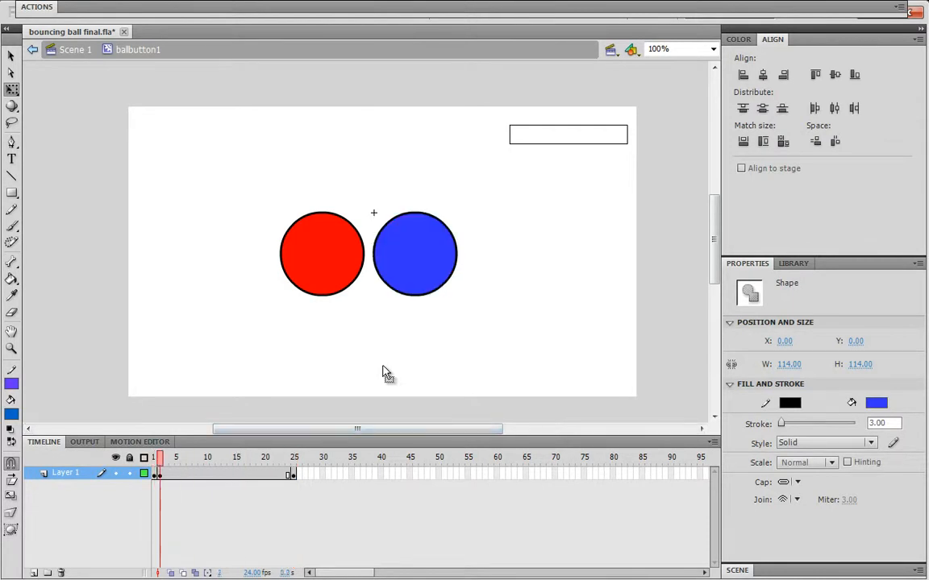
key(period)
key(period)
key(period)
key(period)
key(period)
key(period)
key(period)
key(period)
key(period)
key(period)
key(period)
key(period)
key(period)
key(period)
key(period)
key(period)
key(period)
key(period)
key(period)
key(period)
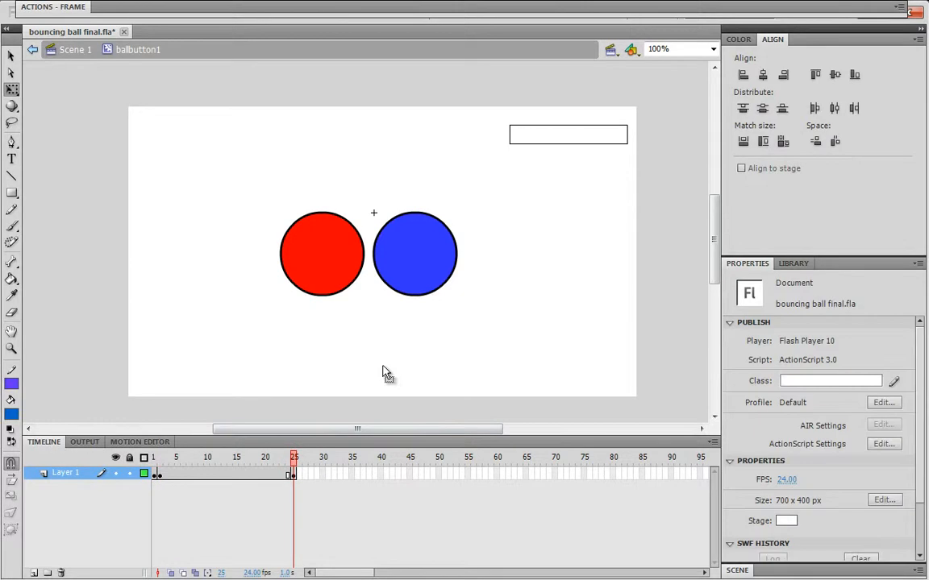
Select the ball at frame 25 and shrink it with Free Transform to about 37 px wide
key(ctrl+a)
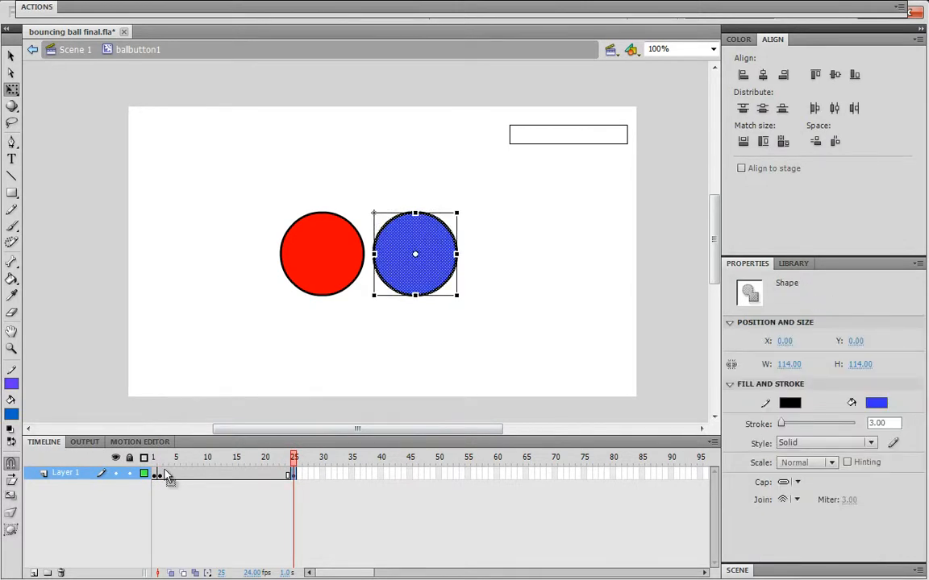
key(ctrl+v)
key(ctrl+z)
drag(458, 298, 433, 272)
click(481, 309)
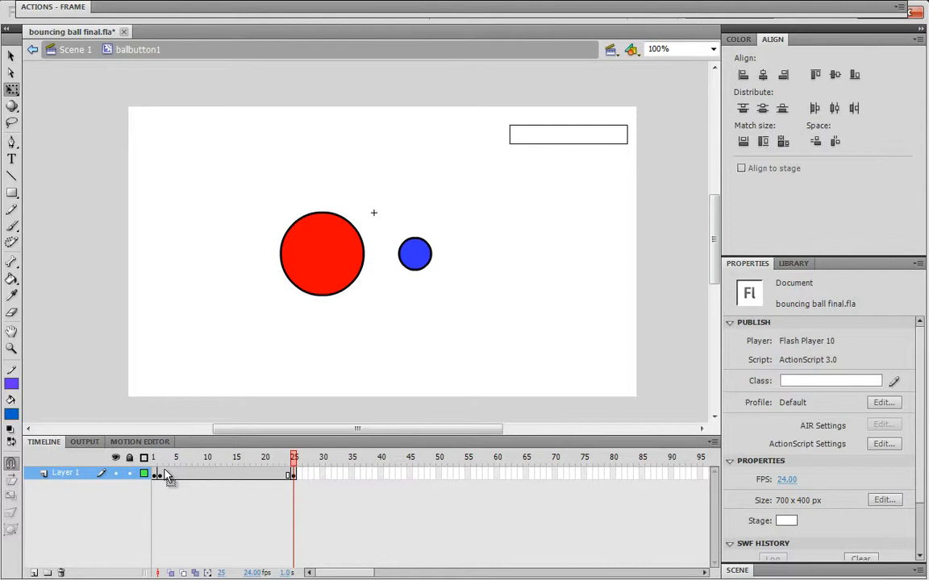
Step through the frames to compare the ball's size across the keyframes
key(comma)
key(comma)
key(comma)
key(comma)
key(comma)
key(comma)
key(comma)
key(comma)
key(comma)
key(comma)
key(comma)
key(comma)
key(comma)
key(comma)
key(comma)
key(comma)
key(comma)
key(comma)
key(comma)
key(comma)
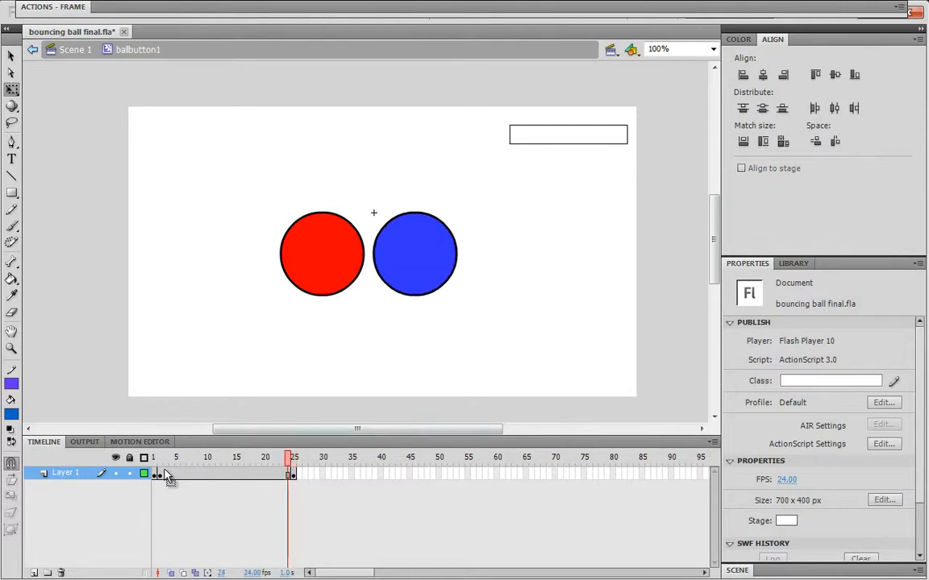
key(period)
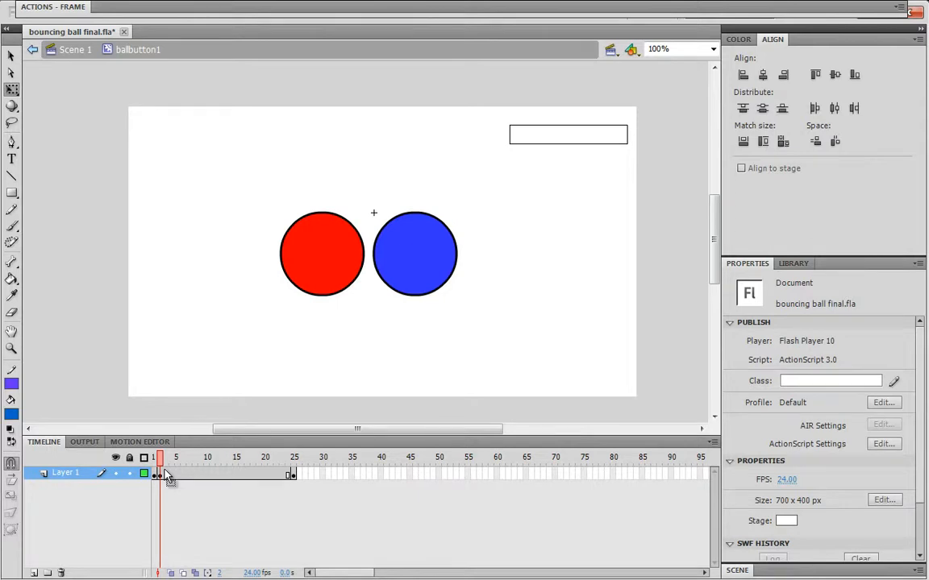
Create a shape tween on the ball's frames from 1 to 25 and play it
right_click(166, 476)
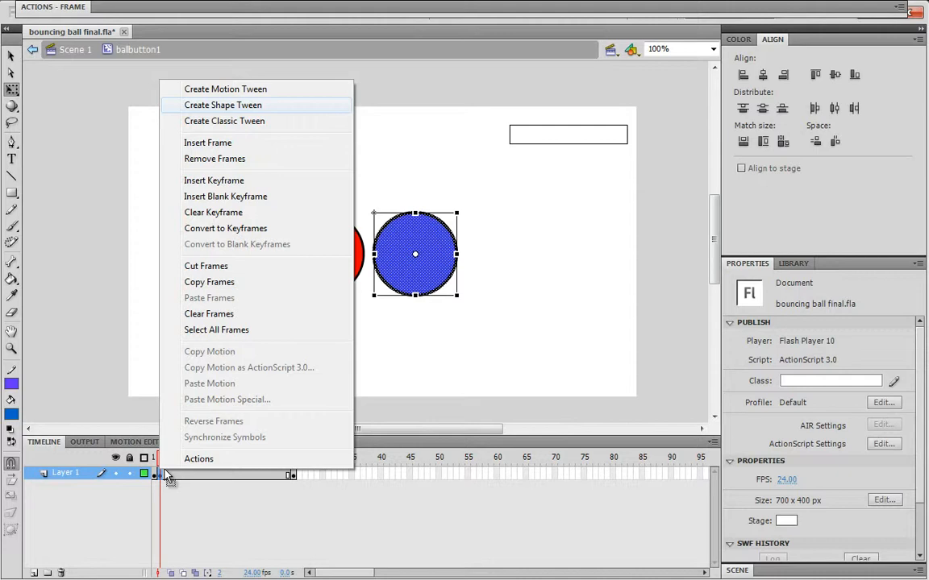
key(Return)
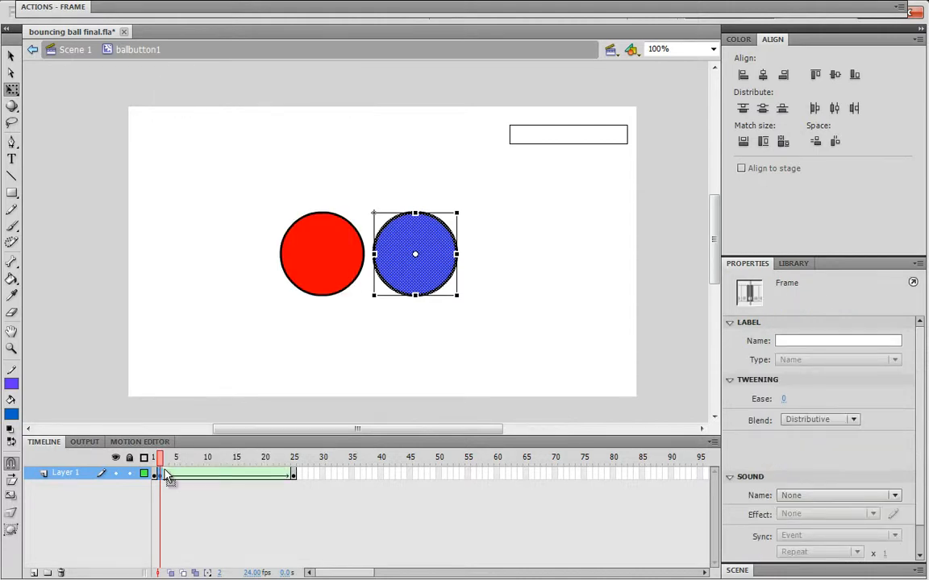
key(Return)
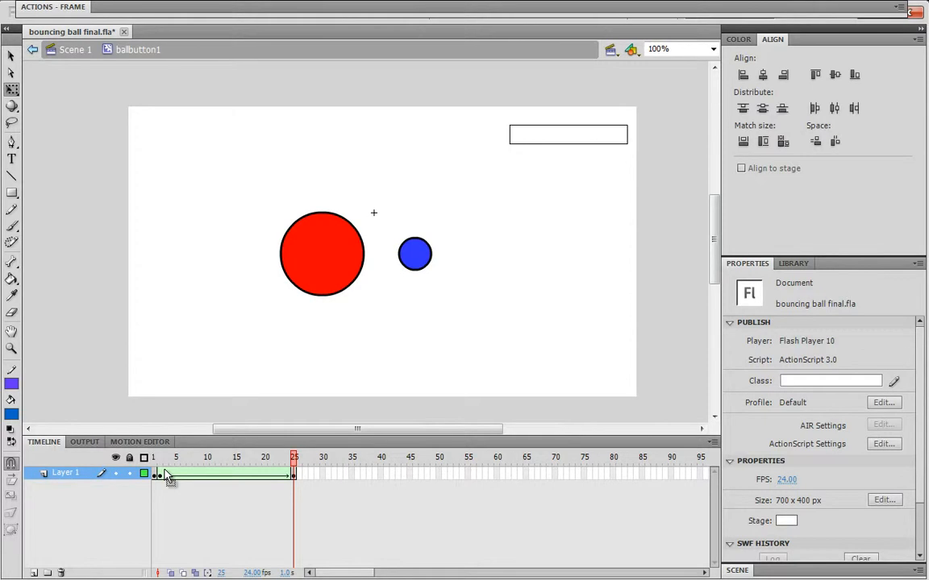
key(Return)
Extend the tween's end keyframe to frame 63 and play the animation from the start
drag(294, 474, 514, 474)
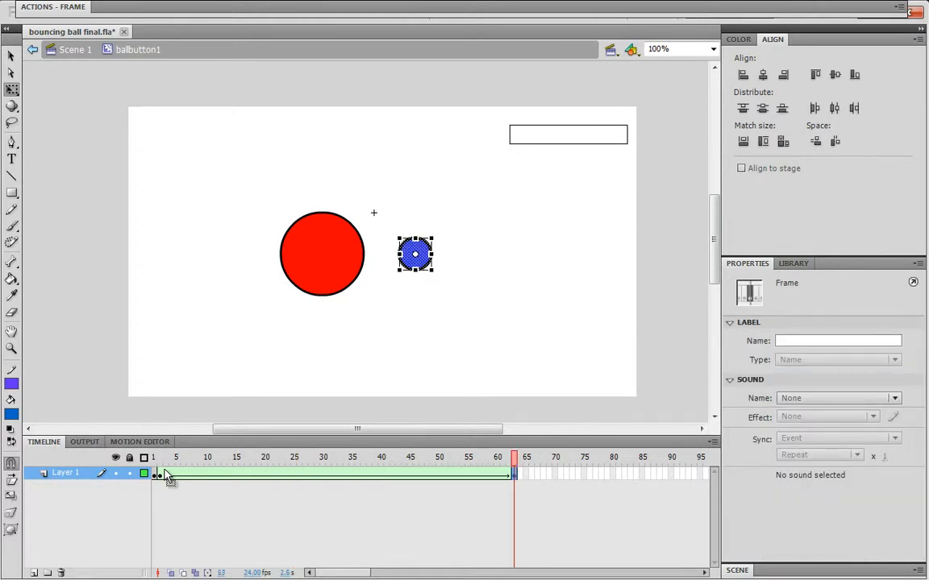
key(Return)
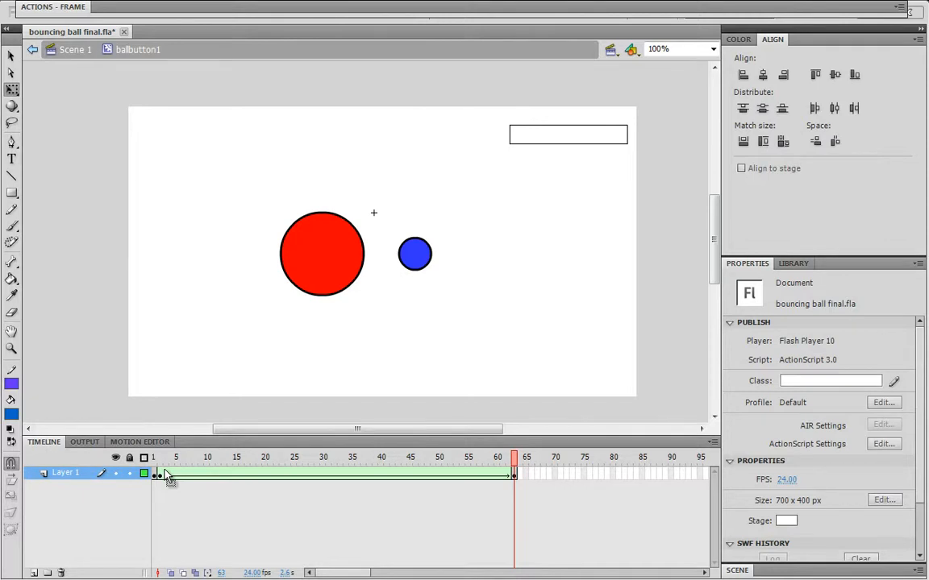
click(166, 474)
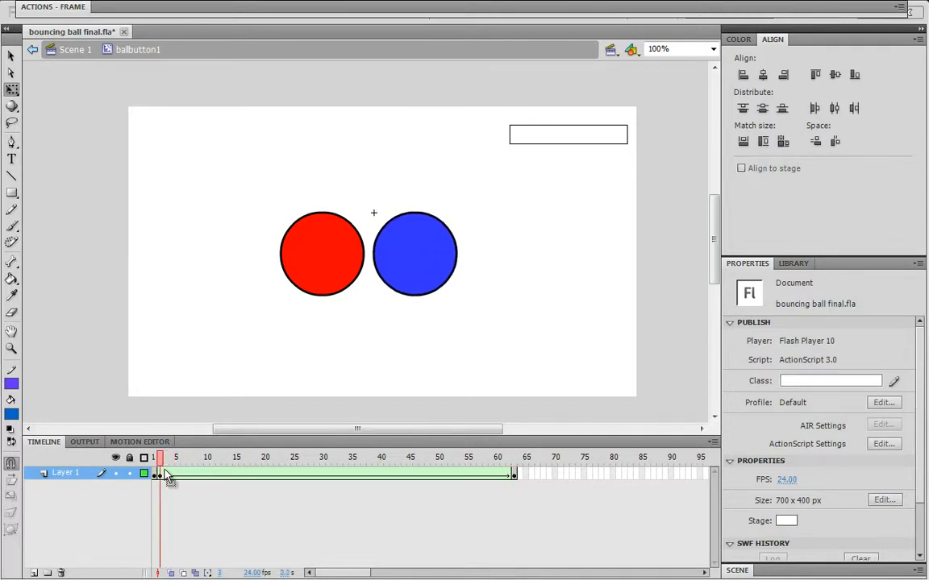
key(Return)
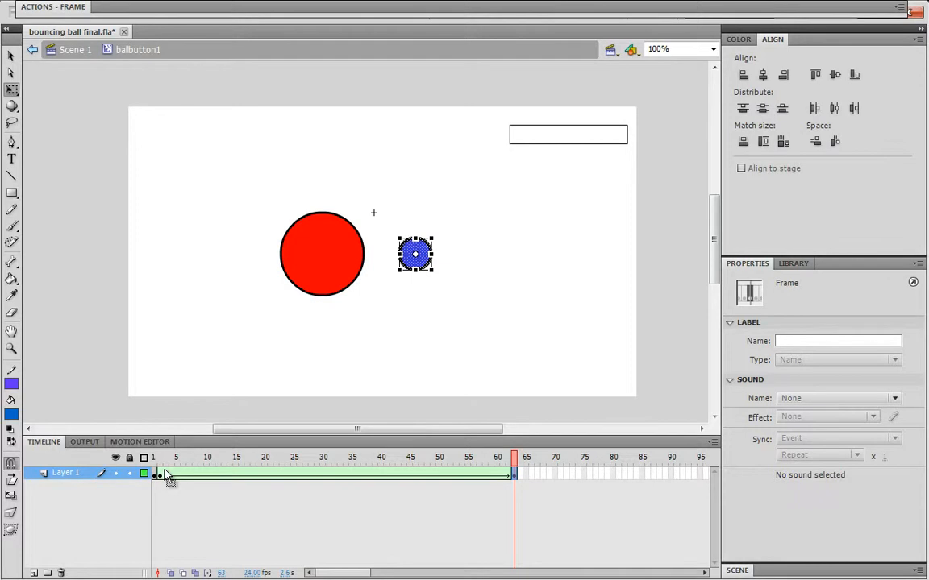
Replace the ball at frame 63 with a rectangle drawn about 64 px square
key(Delete)
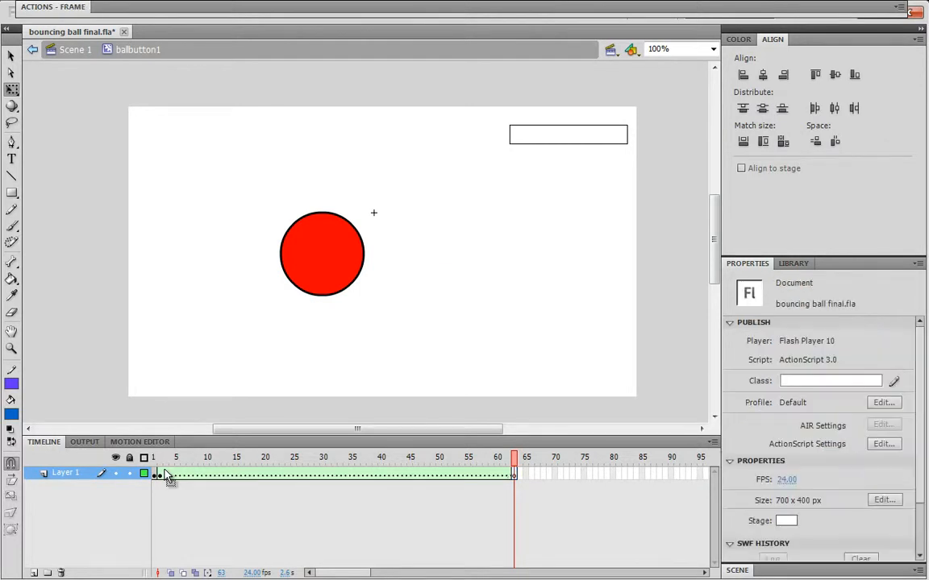
key(r)
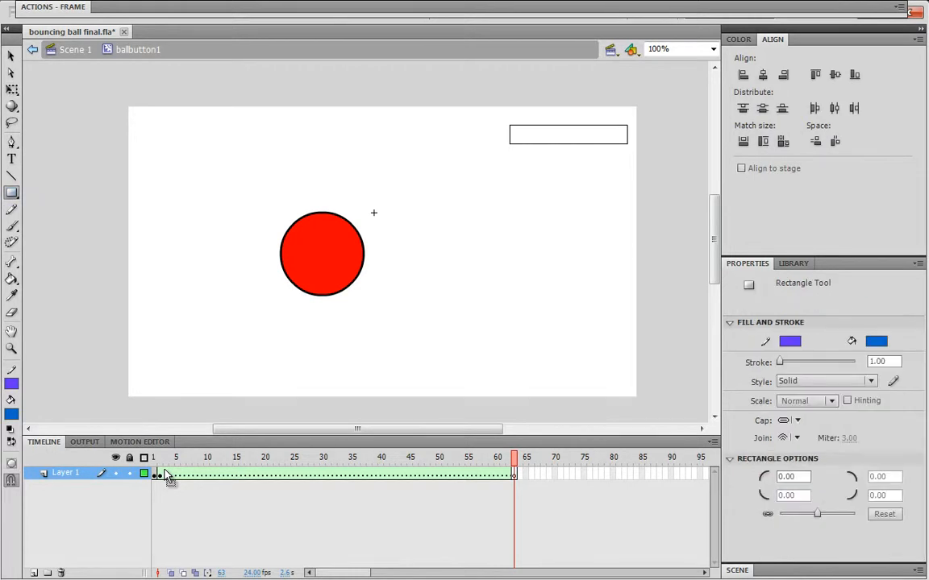
mouse_move(393, 237)
mouse_down()
mouse_move(433, 260)
mouse_move(440, 283)
mouse_up()
key(v)
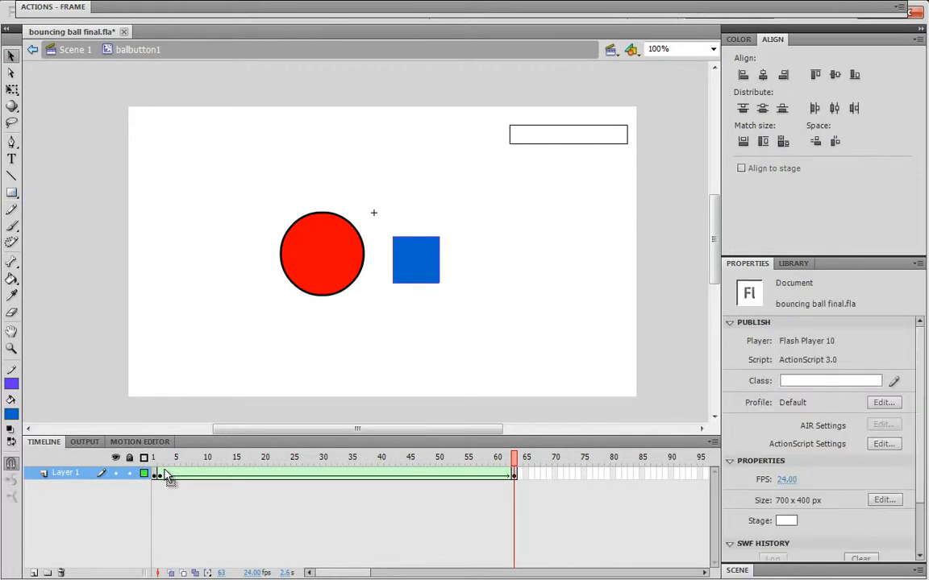
Give the square a 3 px black stroke and a purple fill
key(ctrl+a)
key(Escape)
key(ctrl+a)
click(884, 423)
text(3)
key(Return)
click(790, 403)
click(785, 438)
key(Escape)
key(ctrl+a)
click(876, 403)
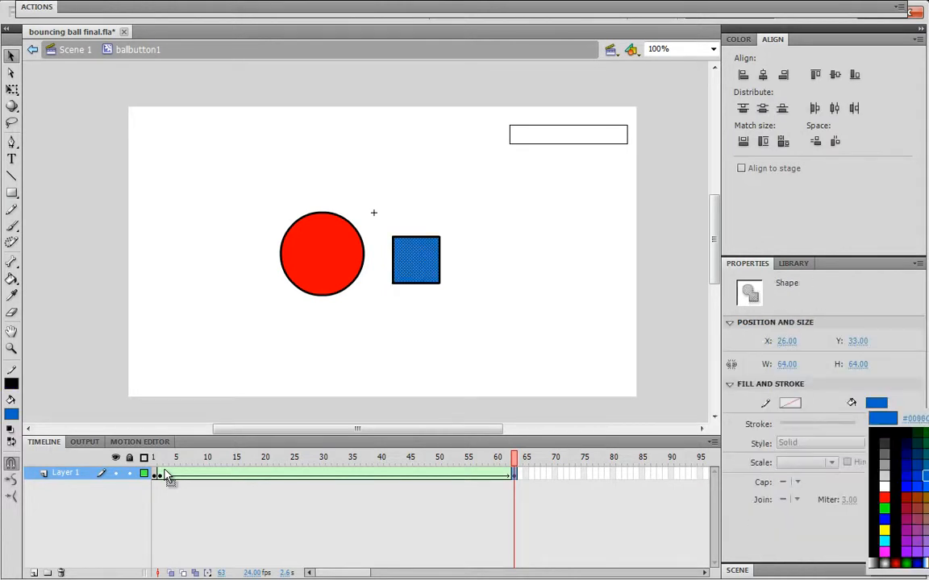
click(922, 570)
key(Escape)
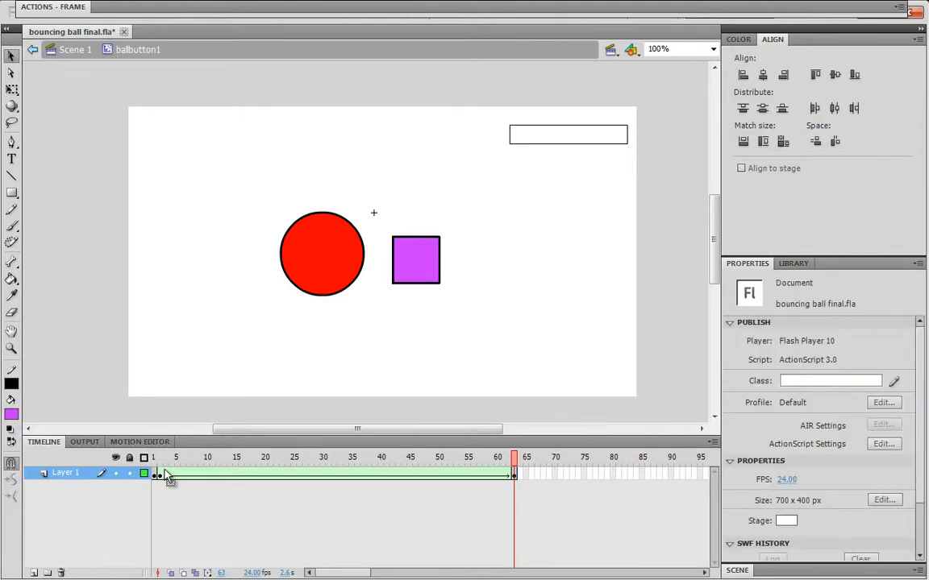
Step, scrub and play the timeline to preview the ball morphing into the square
key(comma)
key(comma)
key(comma)
key(comma)
key(comma)
key(comma)
key(comma)
key(comma)
key(comma)
key(comma)
key(comma)
key(comma)
mouse_move(445, 458)
mouse_down()
mouse_move(183, 458)
mouse_move(230, 458)
mouse_up()
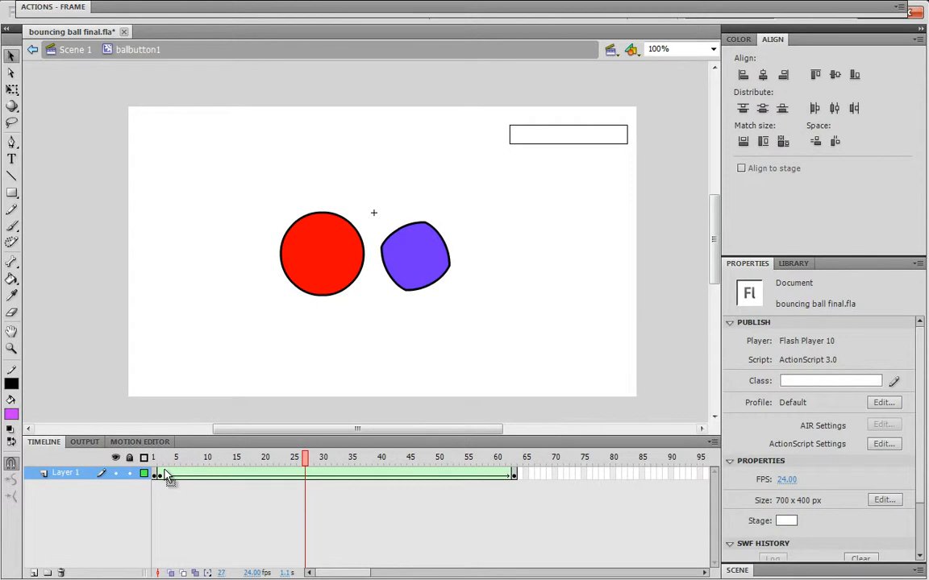
drag(253, 458, 508, 458)
key(Return)
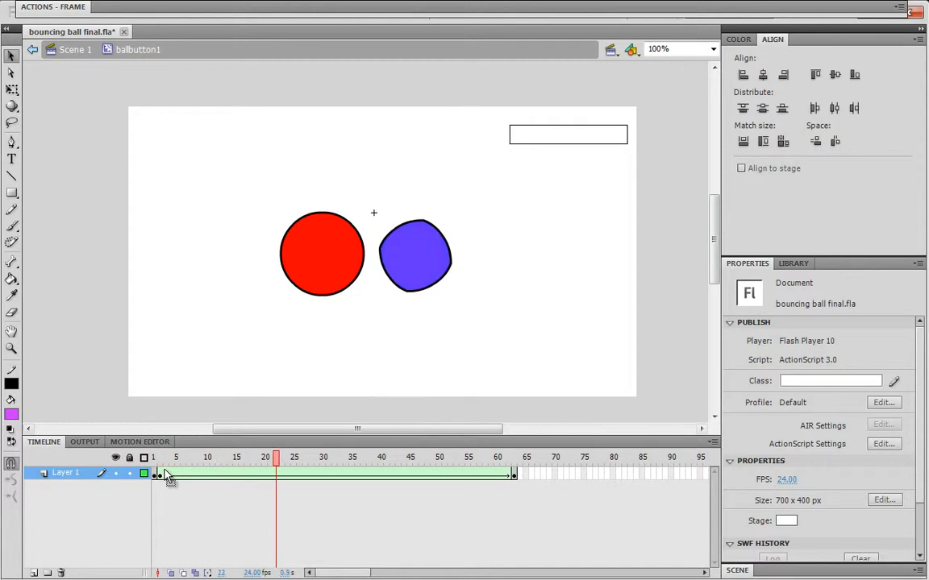
drag(514, 458, 176, 458)
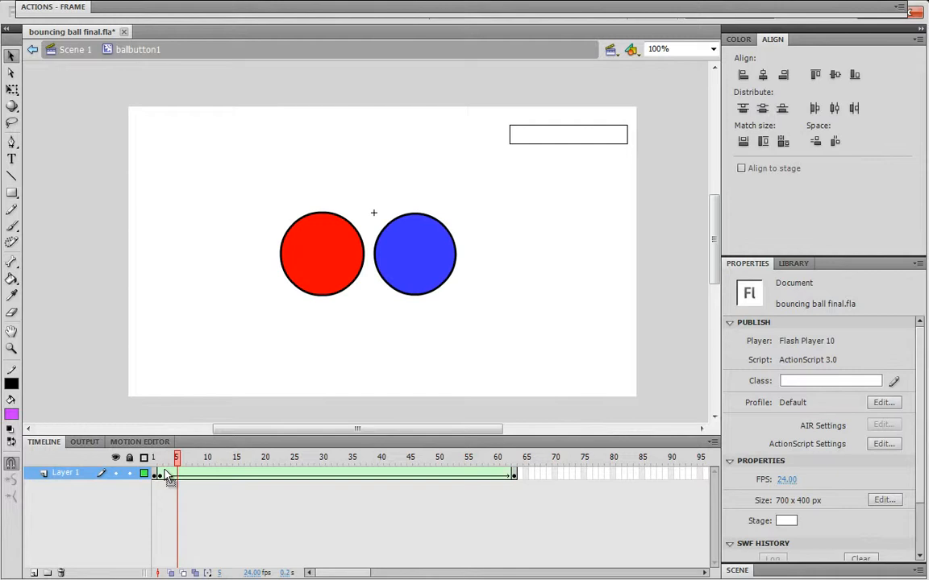
At the last frame, move the square down and paste a second square above it
key(shift+period)
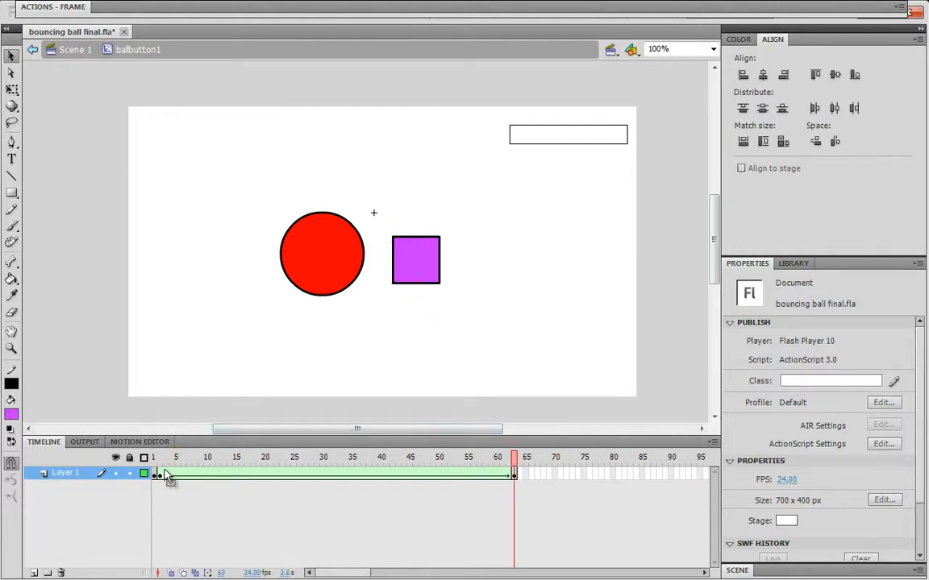
key(ctrl+a)
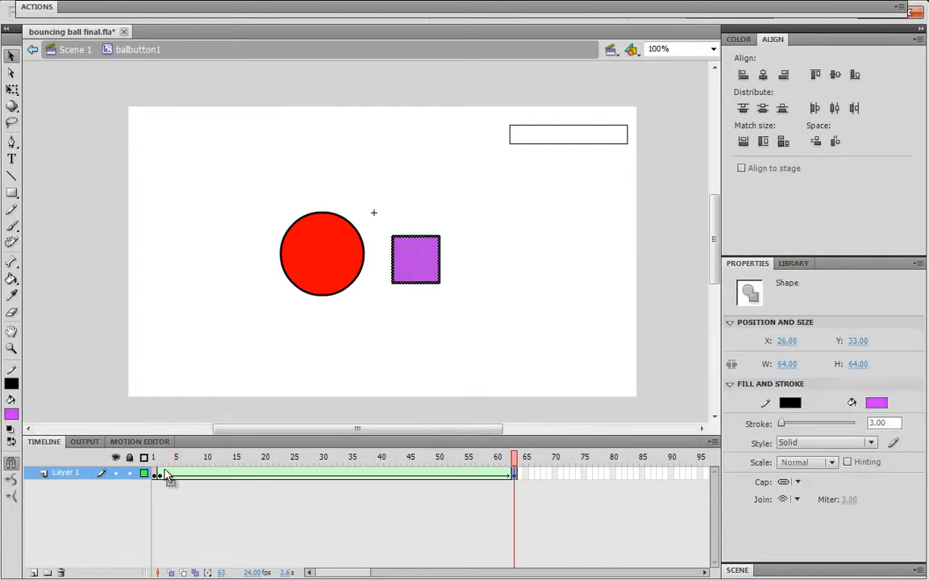
drag(416, 259, 415, 291)
key(ctrl+v)
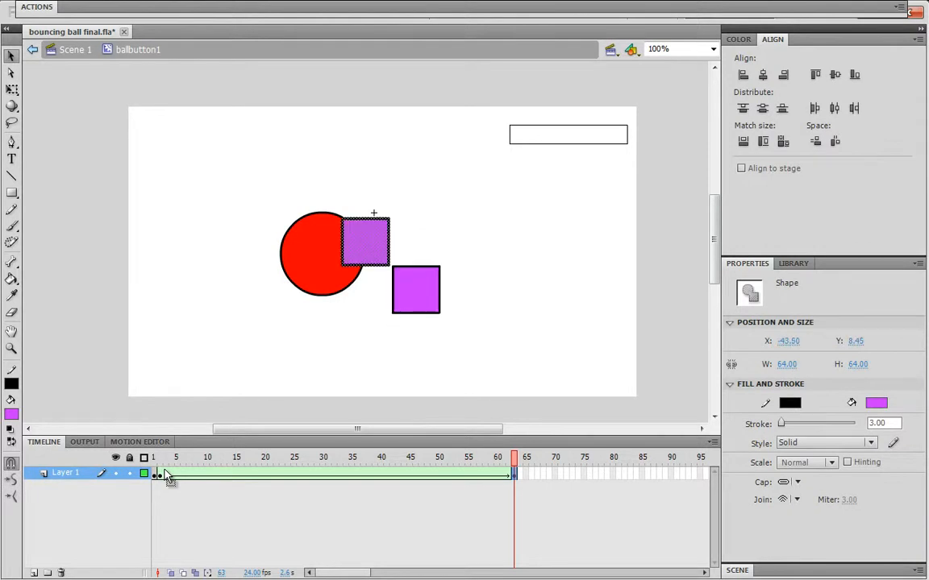
drag(365, 240, 422, 235)
key(Escape)
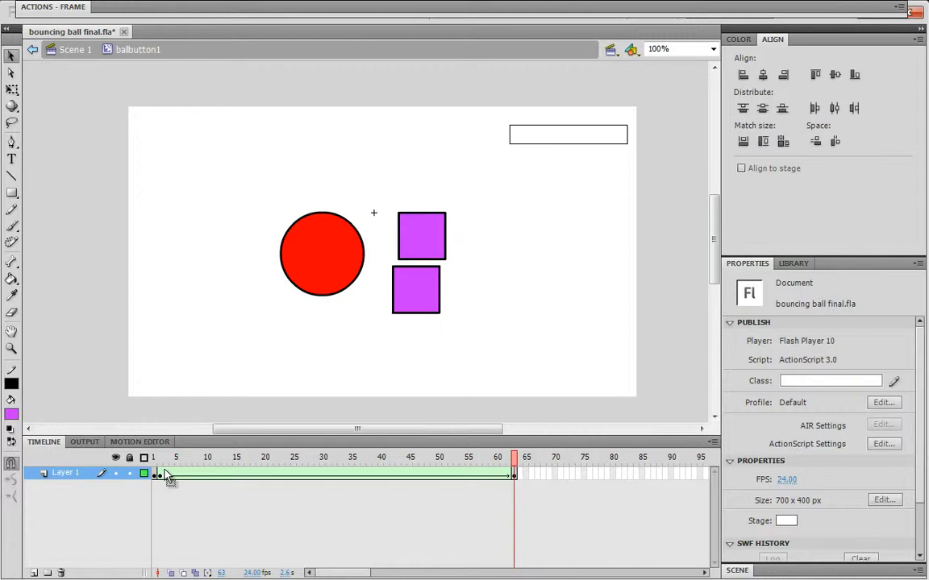
Step back through the frames and play the tween into the two squares
key(comma)
key(comma)
key(comma)
key(comma)
key(comma)
key(comma)
key(comma)
key(comma)
key(comma)
key(comma)
key(comma)
key(comma)
key(comma)
key(comma)
key(comma)
key(comma)
key(comma)
key(comma)
key(comma)
key(comma)
key(comma)
key(comma)
key(comma)
key(comma)
key(Return)
key(Return)
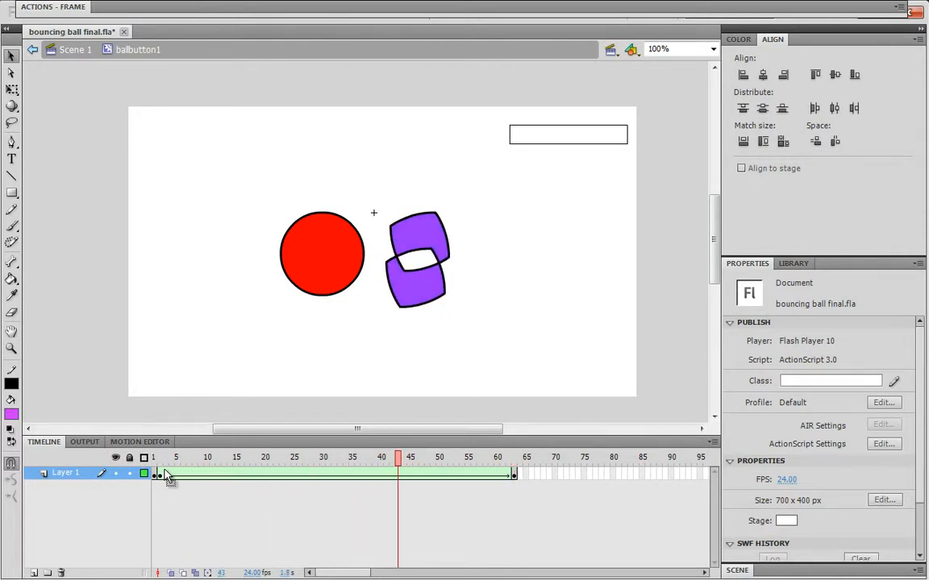
Select everything at frame 63 and delete both squares
click(514, 474)
drag(511, 406, 325, 176)
key(Delete)
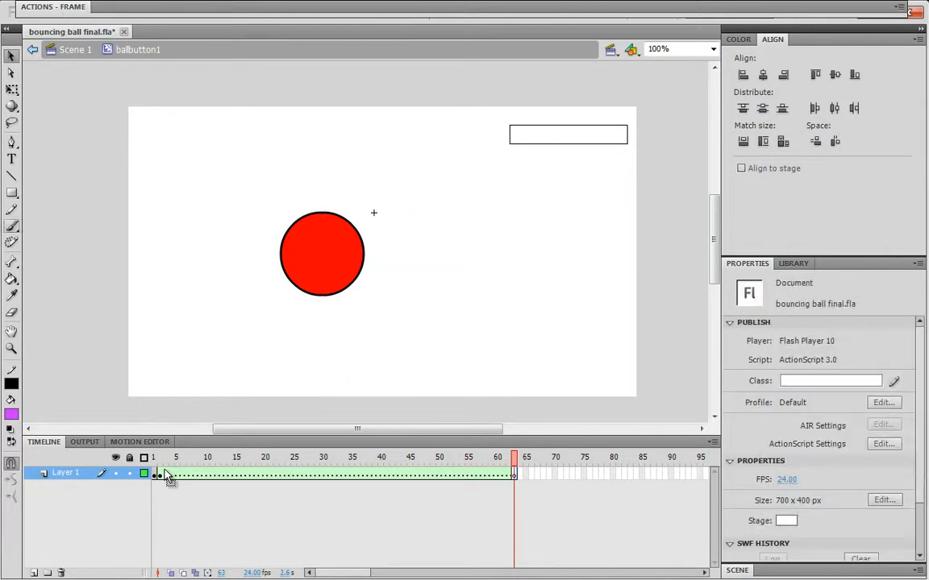
Paint a freehand purple scribble with the Brush tool at frame 63
key(b)
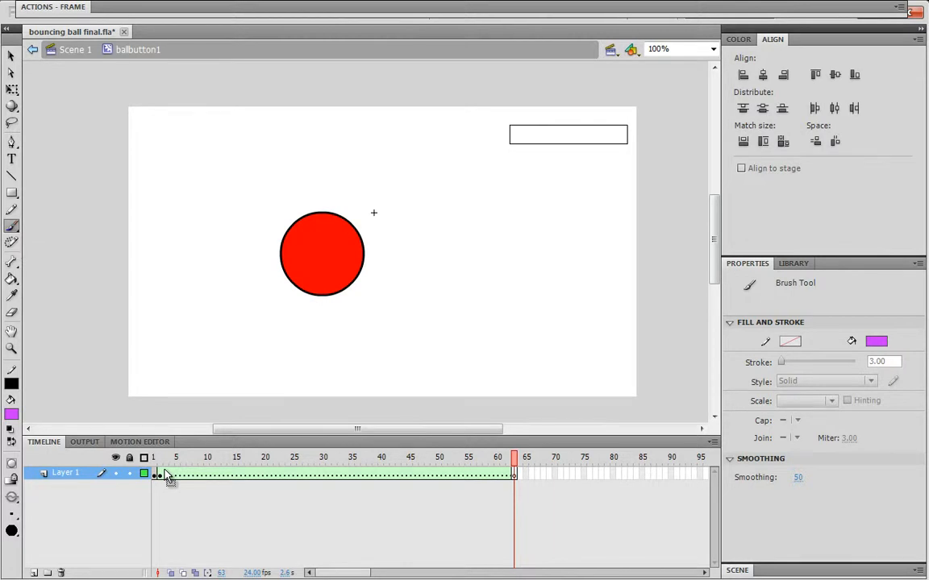
mouse_move(422, 300)
mouse_down()
mouse_move(398, 235)
mouse_move(467, 200)
mouse_move(458, 276)
mouse_move(432, 288)
mouse_up()
mouse_move(415, 200)
mouse_down()
mouse_move(440, 217)
mouse_move(433, 271)
mouse_up()
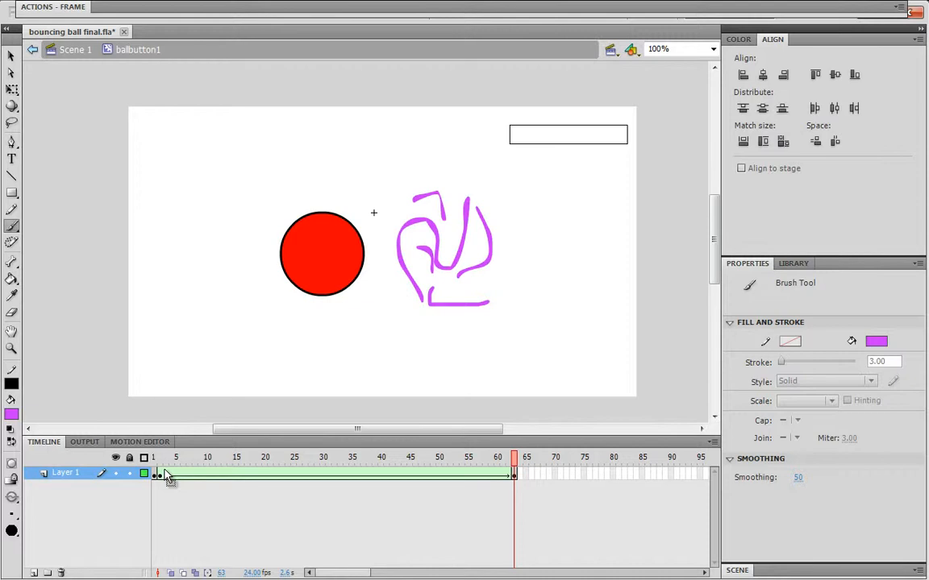
Scrub, play and step through the timeline to preview the ball morphing into the scribble
drag(515, 458, 444, 458)
click(166, 474)
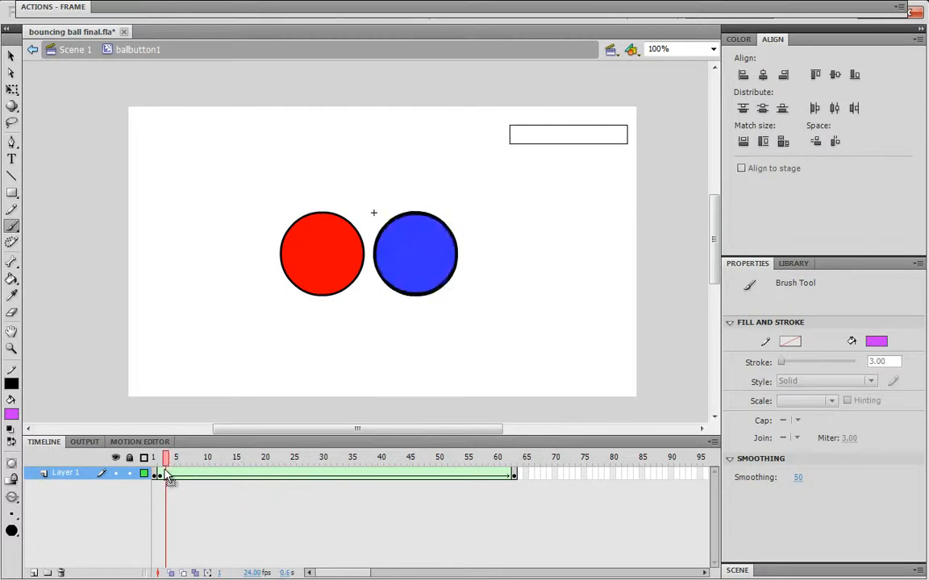
key(Return)
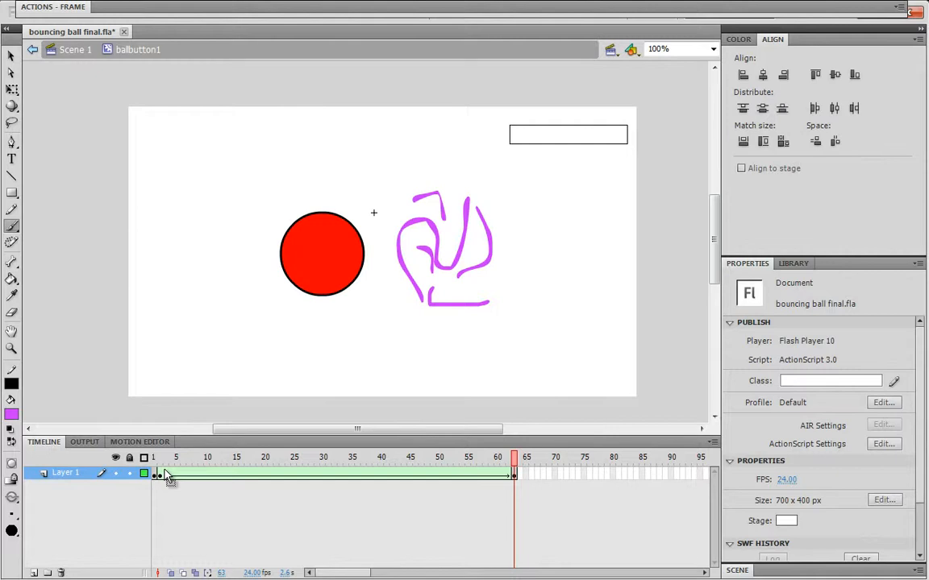
key(v)
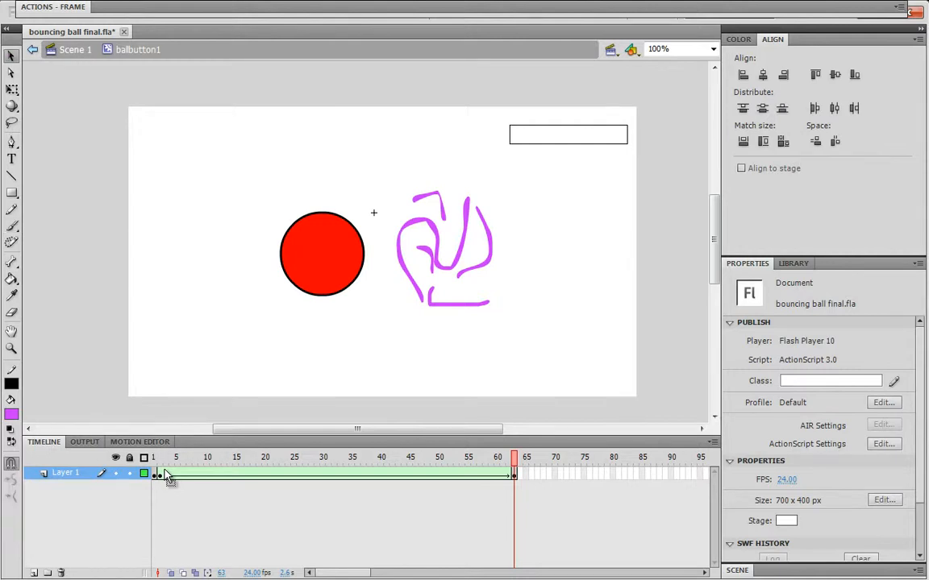
key(comma)
key(comma)
key(comma)
key(comma)
key(comma)
key(comma)
key(comma)
key(comma)
key(comma)
key(comma)
key(comma)
key(comma)
key(comma)
key(comma)
key(comma)
key(comma)
key(comma)
key(comma)
key(comma)
key(comma)
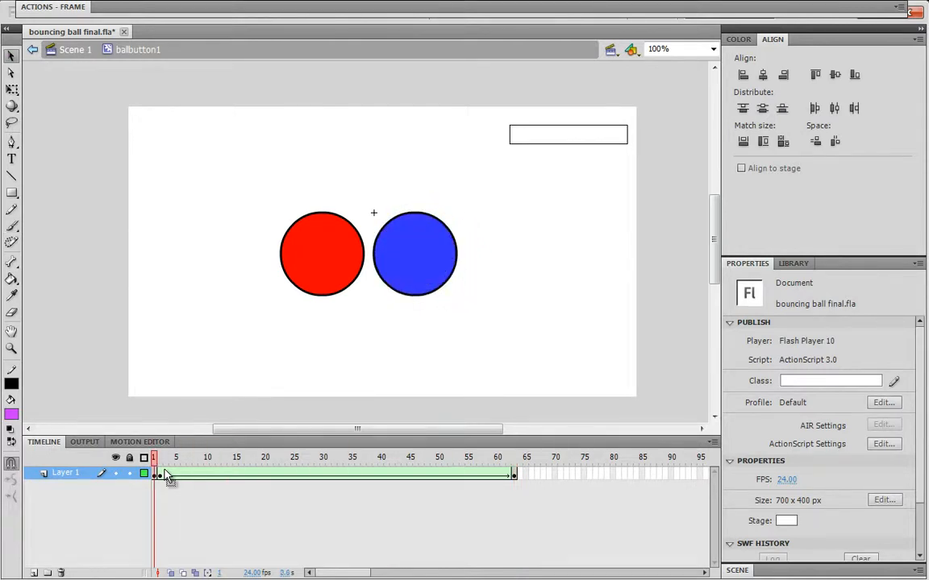
key(period)
key(period)
key(period)
key(period)
key(period)
key(period)
key(period)
key(period)
key(period)
key(period)
key(period)
key(period)
key(period)
key(period)
key(period)
key(period)
key(period)
key(period)
key(period)
key(period)
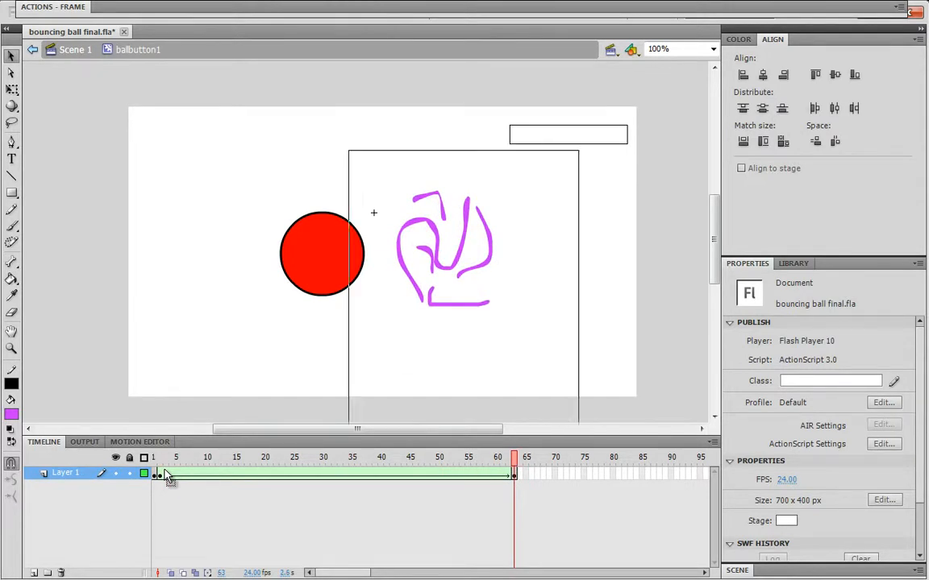
Move the scribble toward the stage's upper right corner and replay the tween to its last frame
key(ctrl+a)
drag(438, 250, 639, 174)
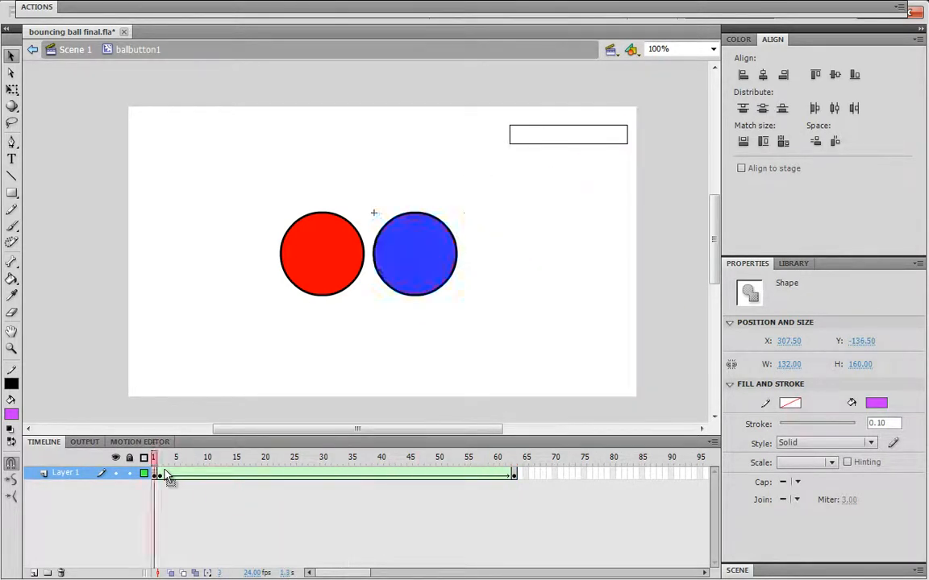
key(Return)
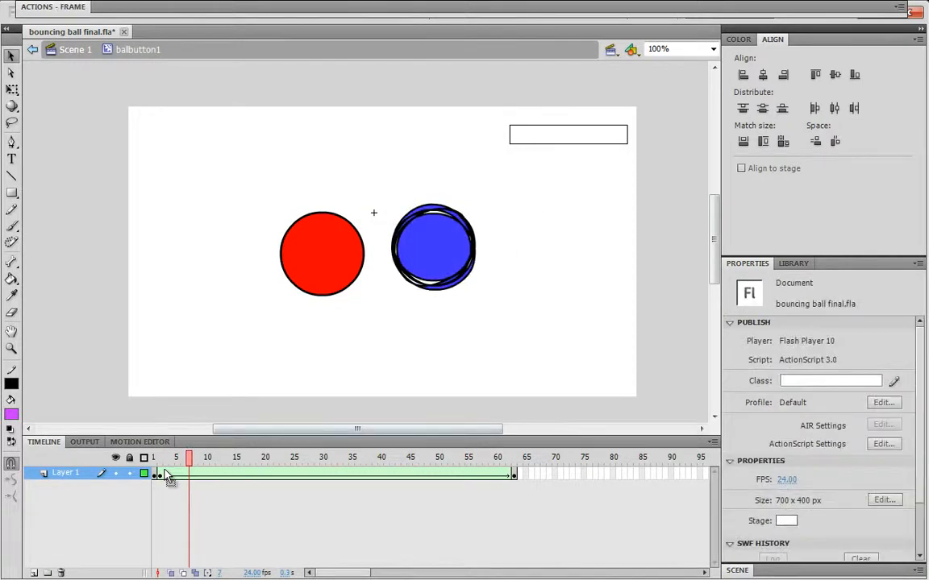
click(164, 474)
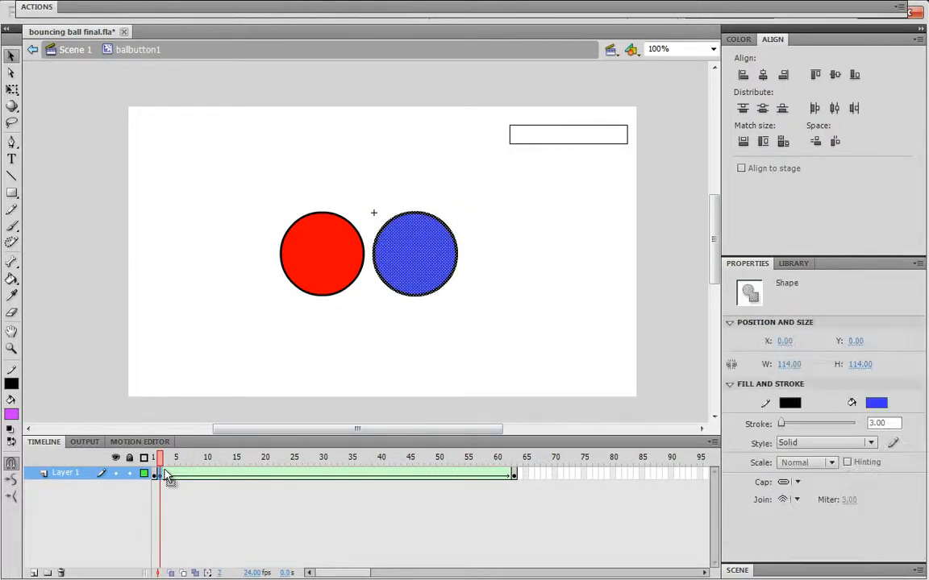
key(End)
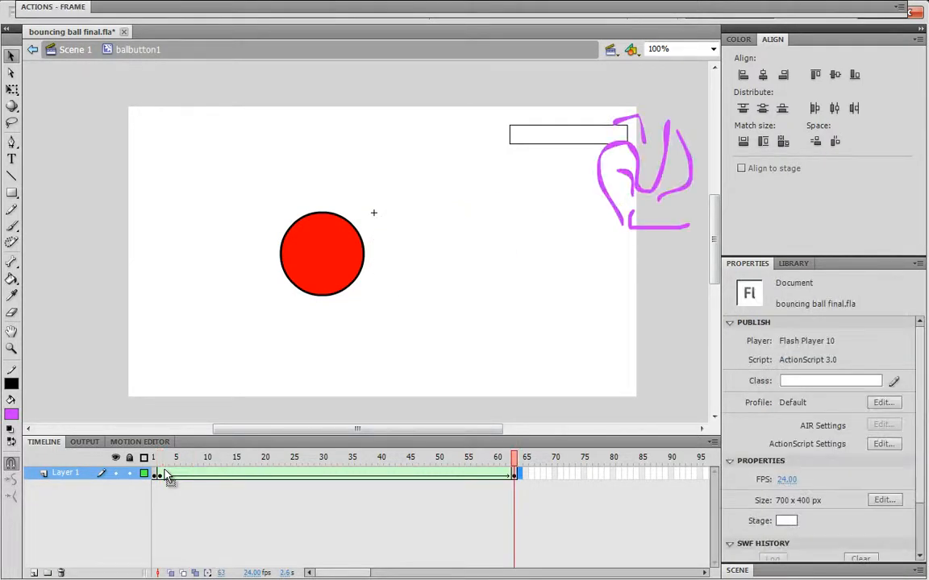
Undo the last four changes and play the animation
key(ctrl+z)
key(ctrl+z)
key(ctrl+z)
key(ctrl+z)
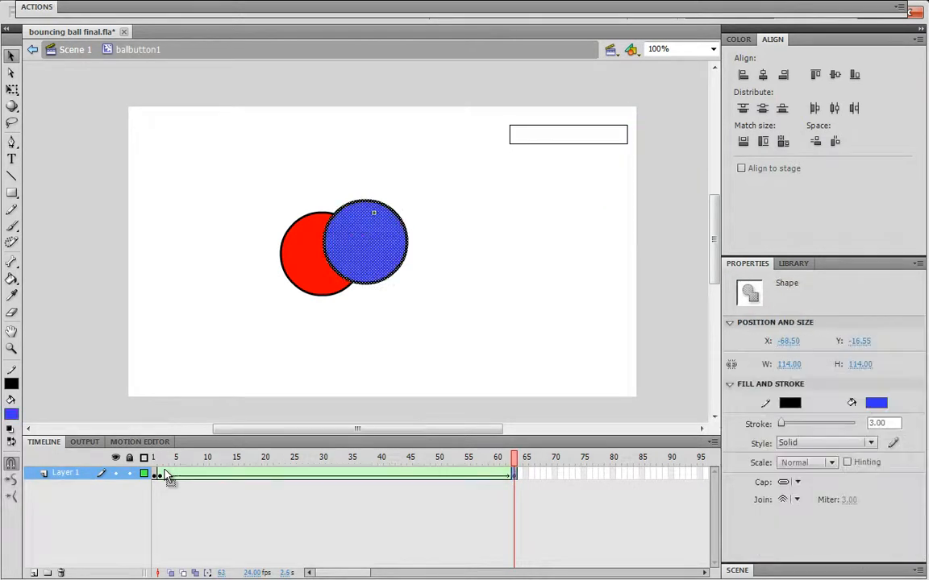
key(ctrl+z)
key(Return)
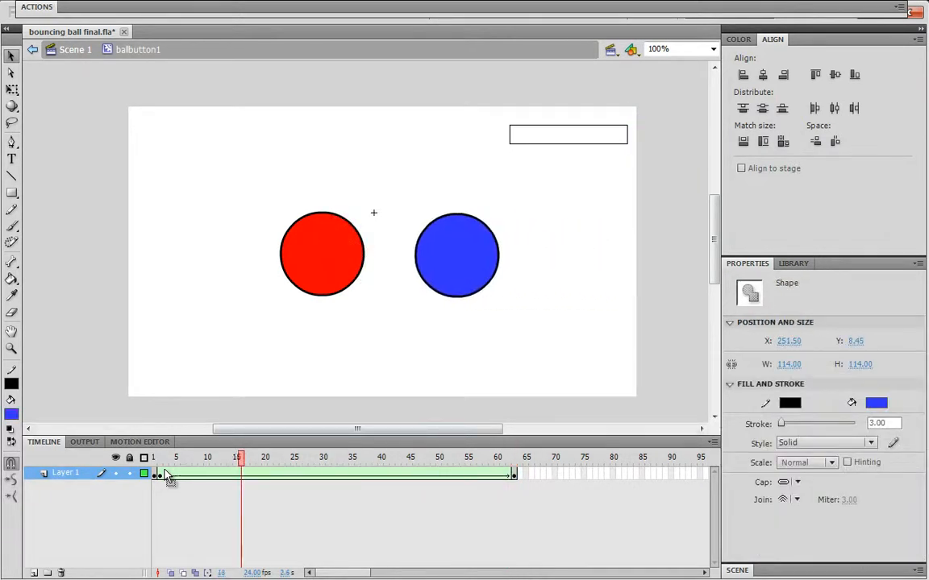